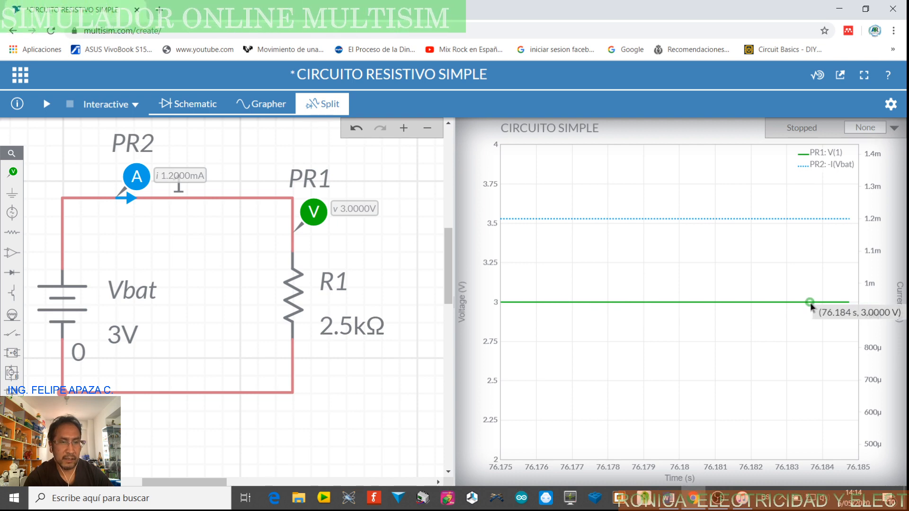
Create a new circuit file, discarding the unsaved changes in the current one
{"action": "mouse_move", "coordinate": [519, 222]}
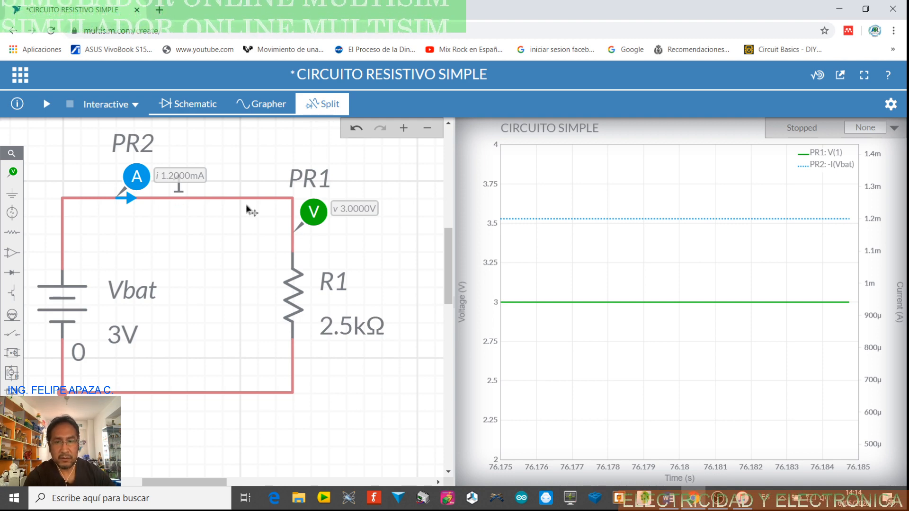
{"action": "left_click", "coordinate": [26, 82]}
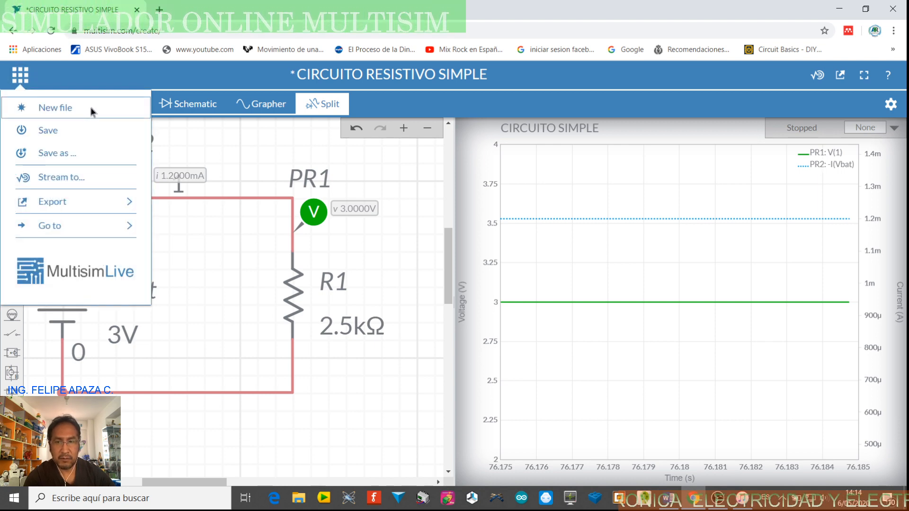
{"action": "left_click", "coordinate": [92, 112]}
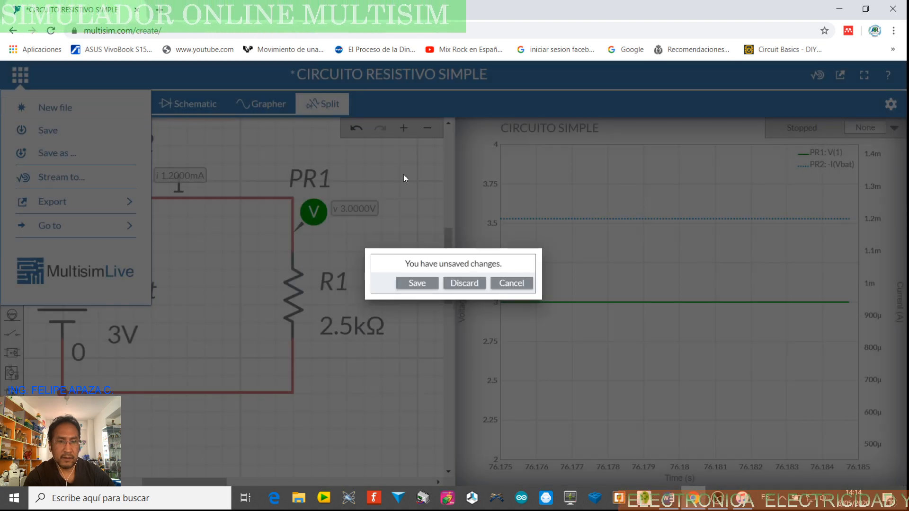
{"action": "left_click", "coordinate": [464, 283]}
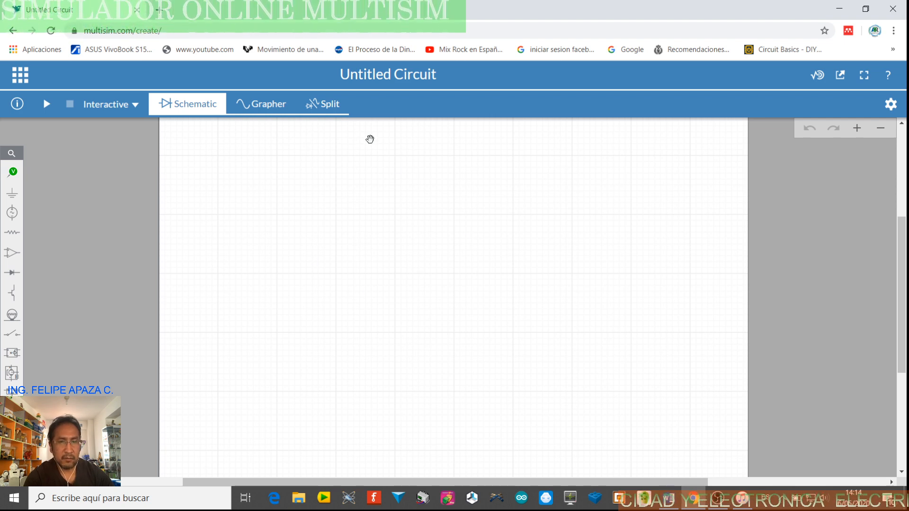
Rename the untitled circuit to CIRCUITO RESISTIVO SIMPLE
{"action": "left_click", "coordinate": [420, 77]}
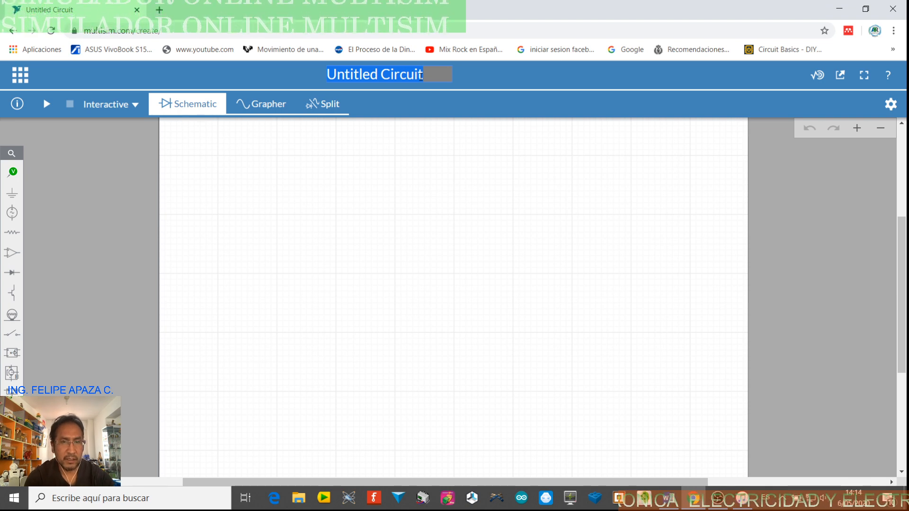
{"action": "left_click", "coordinate": [466, 185]}
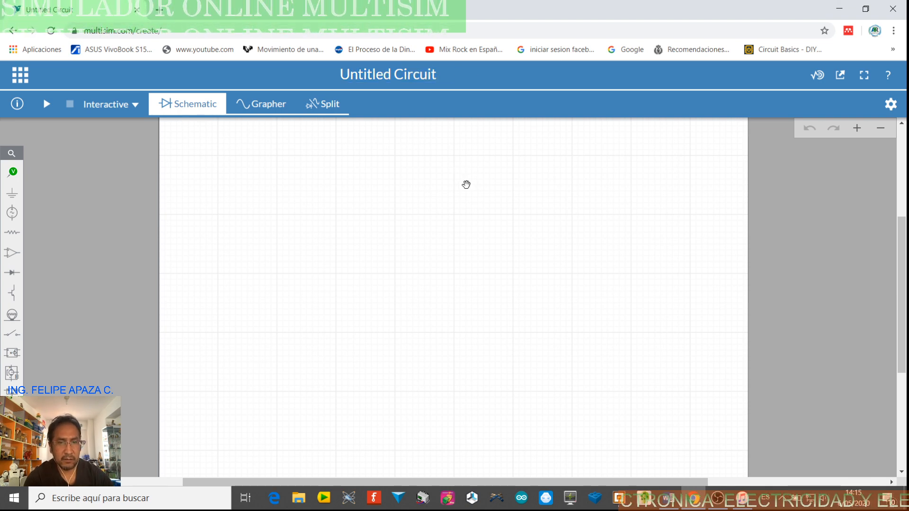
{"action": "left_click", "coordinate": [405, 80]}
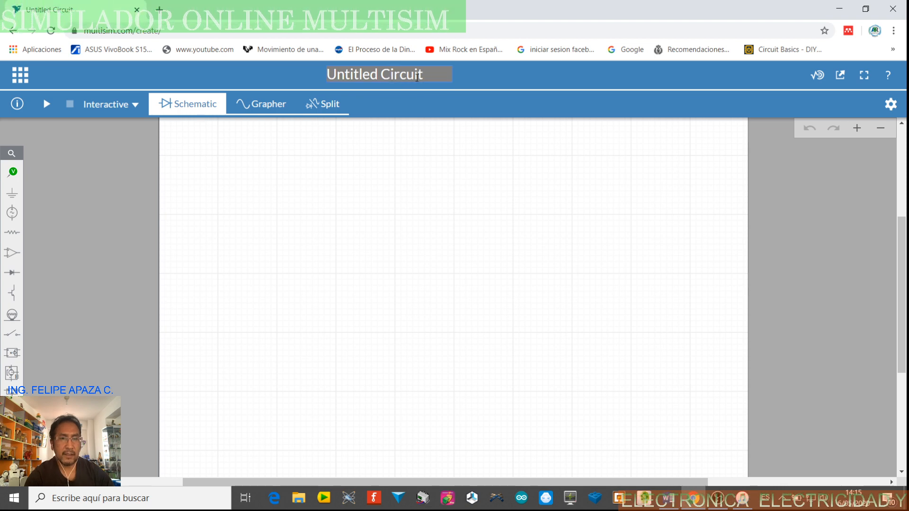
{"action": "key", "text": "BackSpace"}
{"action": "key", "text": "BackSpace"}
{"action": "key", "text": "BackSpace"}
{"action": "key", "text": "BackSpace"}
{"action": "key", "text": "BackSpace"}
{"action": "key", "text": "BackSpace"}
{"action": "key", "text": "BackSpace"}
{"action": "key", "text": "BackSpace"}
{"action": "key", "text": "BackSpace"}
{"action": "key", "text": "BackSpace"}
{"action": "key", "text": "BackSpace"}
{"action": "key", "text": "BackSpace"}
{"action": "key", "text": "BackSpace"}
{"action": "key", "text": "BackSpace"}
{"action": "key", "text": "BackSpace"}
{"action": "key", "text": "BackSpace"}
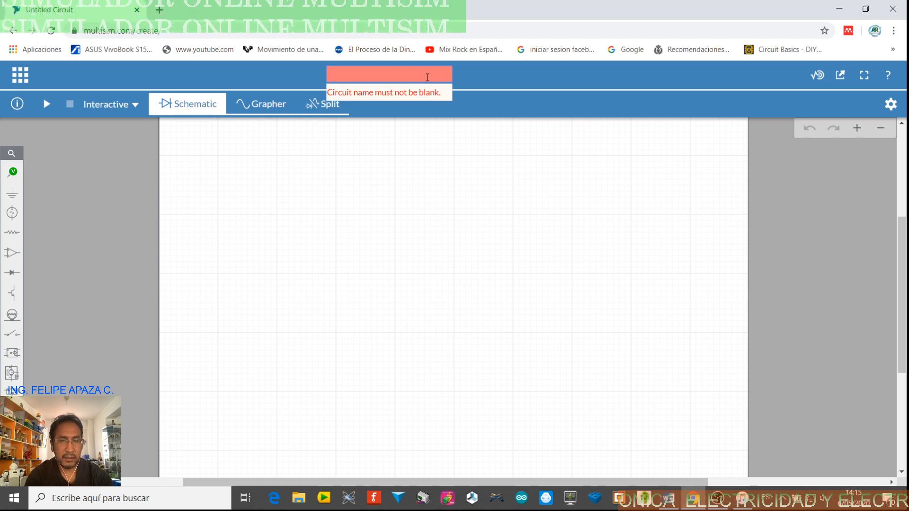
{"action": "type", "text": "C"}
{"action": "key", "text": "BackSpace"}
{"action": "type", "text": "CIR"}
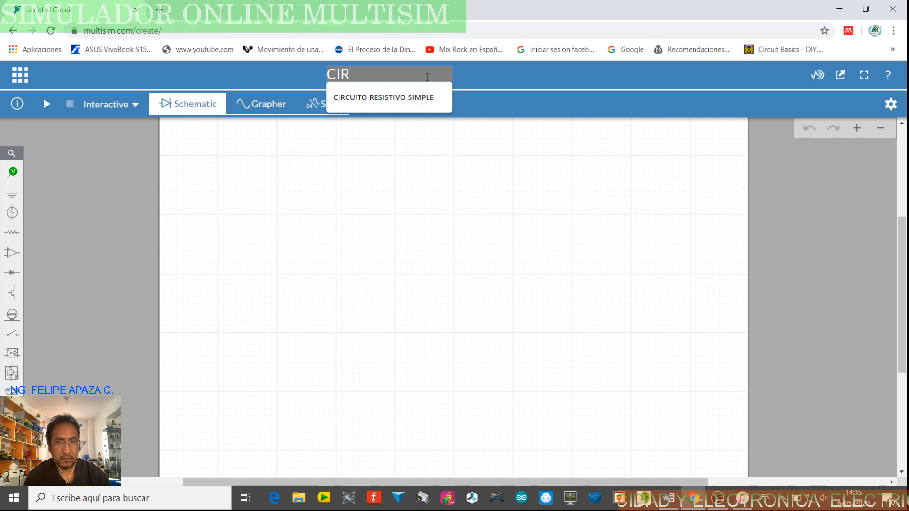
{"action": "type", "text": "CUITO"}
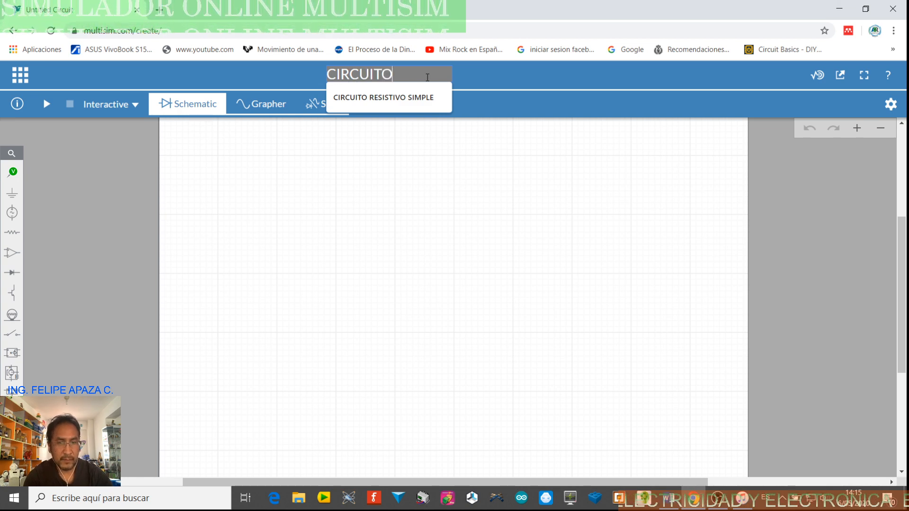
{"action": "type", "text": " S"}
{"action": "key", "text": "BackSpace"}
{"action": "key", "text": "BackSpace"}
{"action": "type", "text": "RESITIVO"}
{"action": "key", "text": "BackSpace"}
{"action": "key", "text": "BackSpace"}
{"action": "key", "text": "BackSpace"}
{"action": "key", "text": "BackSpace"}
{"action": "type", "text": "STIVO SIMPL"}
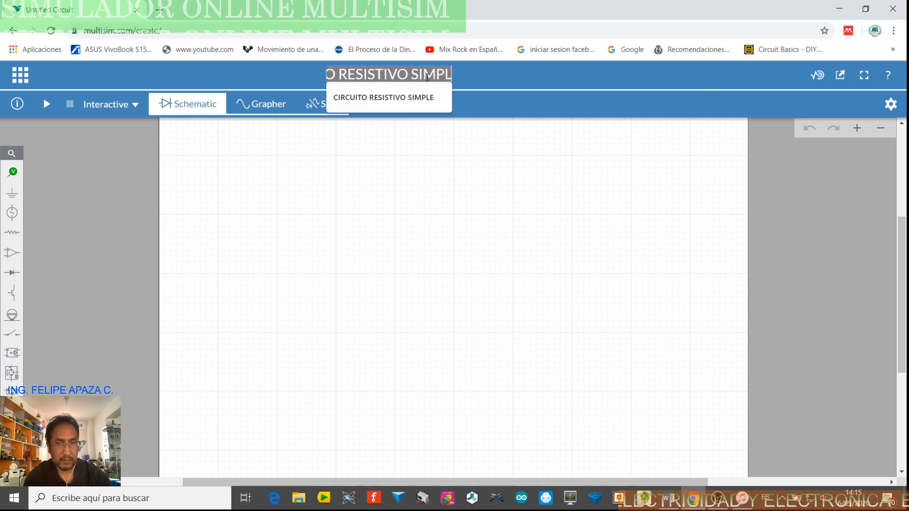
{"action": "type", "text": "E"}
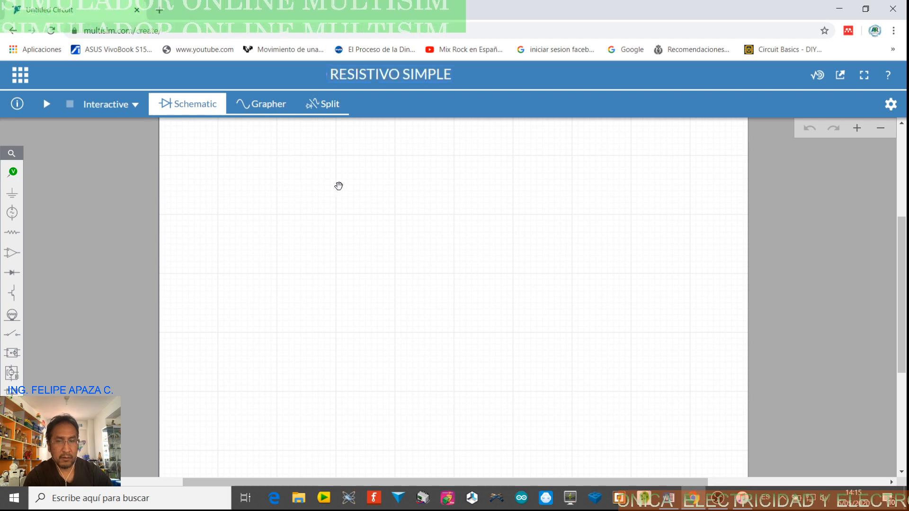
{"action": "left_click", "coordinate": [287, 173]}
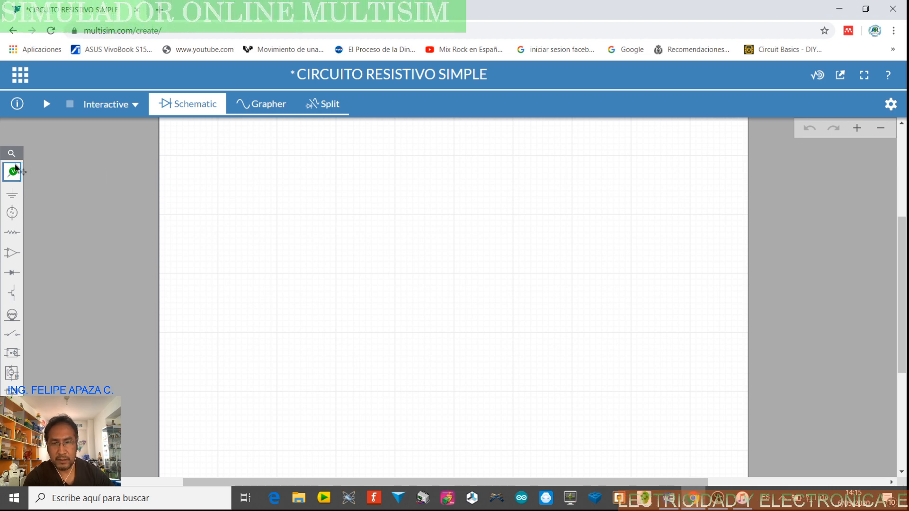
Place a DC Voltage source near the middle of the empty schematic
{"action": "left_click", "coordinate": [13, 214]}
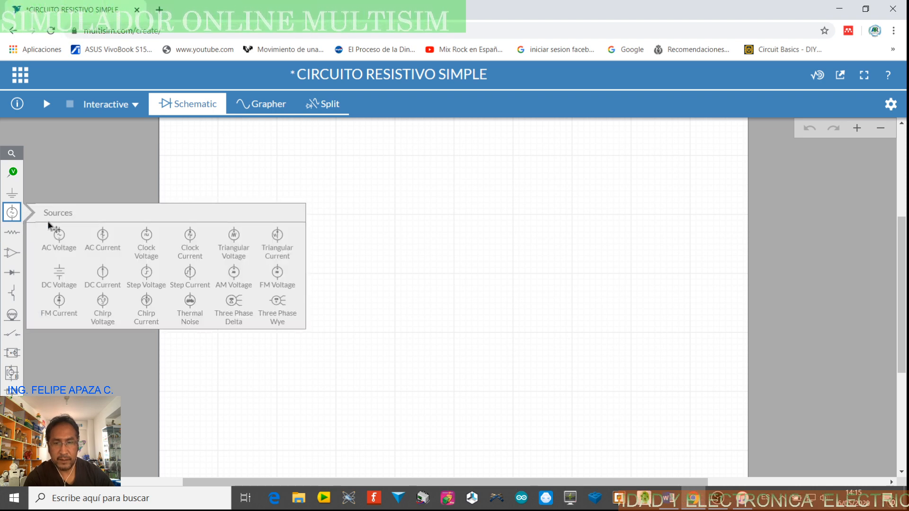
{"action": "left_click", "coordinate": [60, 278]}
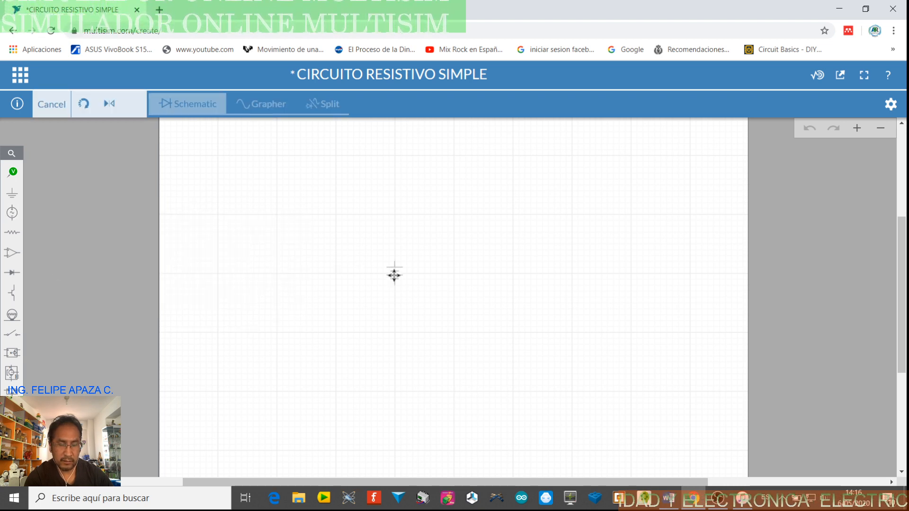
{"action": "left_click", "coordinate": [394, 274]}
{"action": "scroll", "coordinate": [404, 273], "scroll_direction": "up", "scroll_amount": 3}
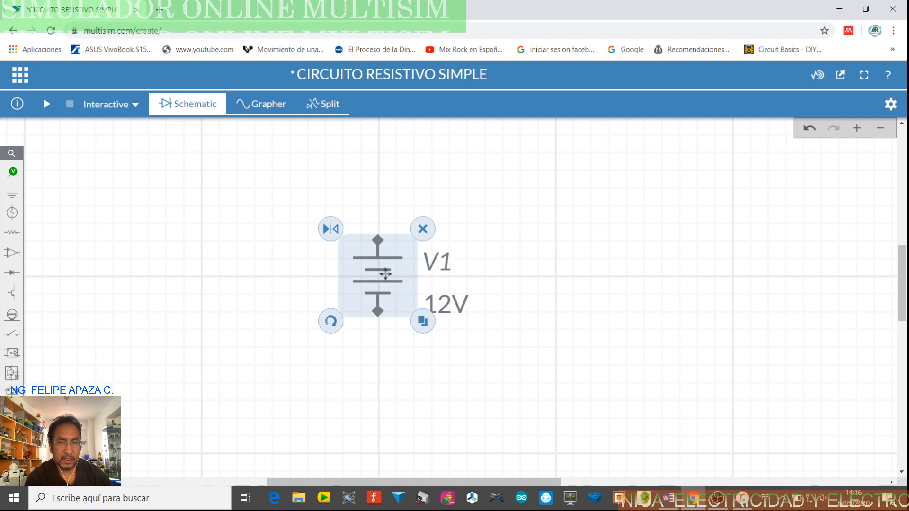
{"action": "scroll", "coordinate": [383, 277], "scroll_direction": "down", "scroll_amount": 4}
{"action": "scroll", "coordinate": [385, 284], "scroll_direction": "up", "scroll_amount": 5}
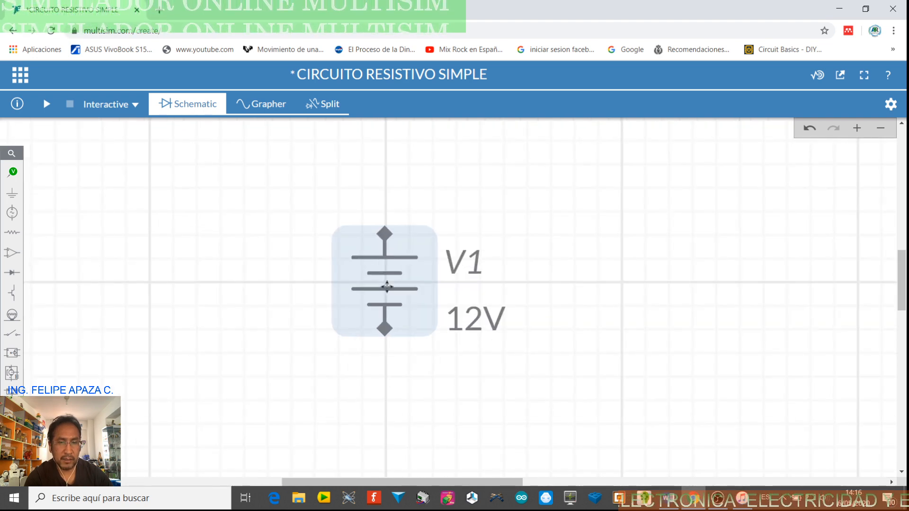
Delete the DC voltage source from the schematic and undo the deletion
{"action": "left_click", "coordinate": [387, 287]}
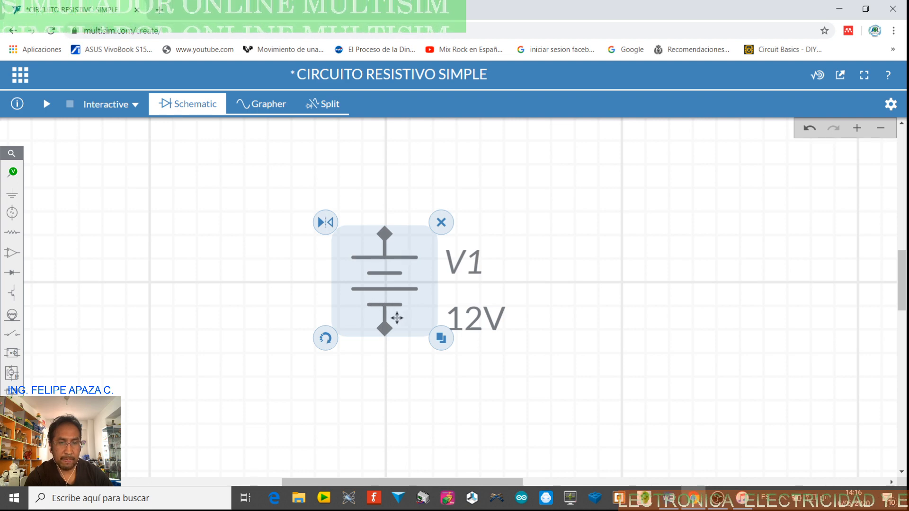
{"action": "left_click", "coordinate": [442, 223]}
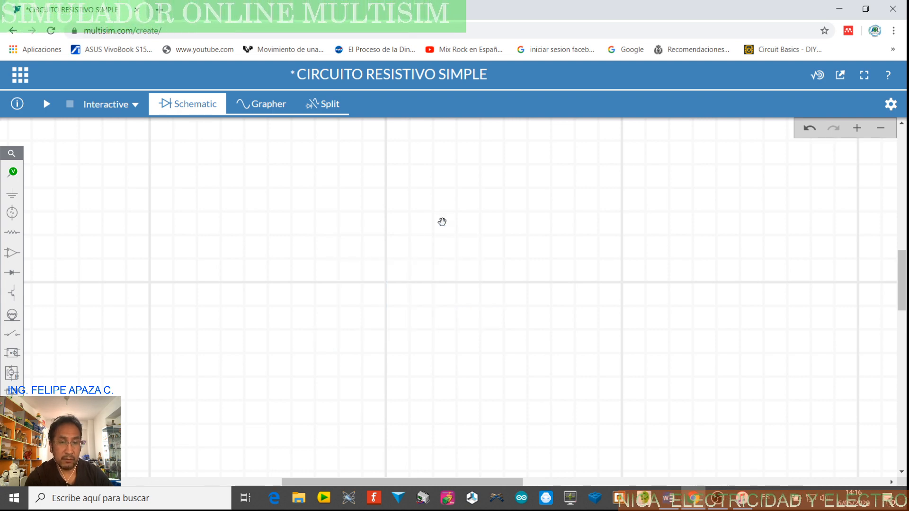
{"action": "left_click", "coordinate": [809, 130]}
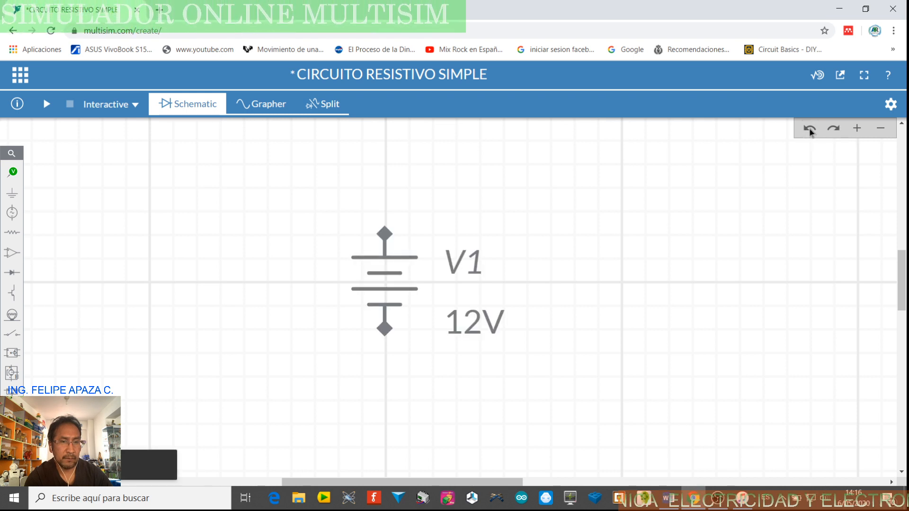
{"action": "left_click", "coordinate": [388, 268]}
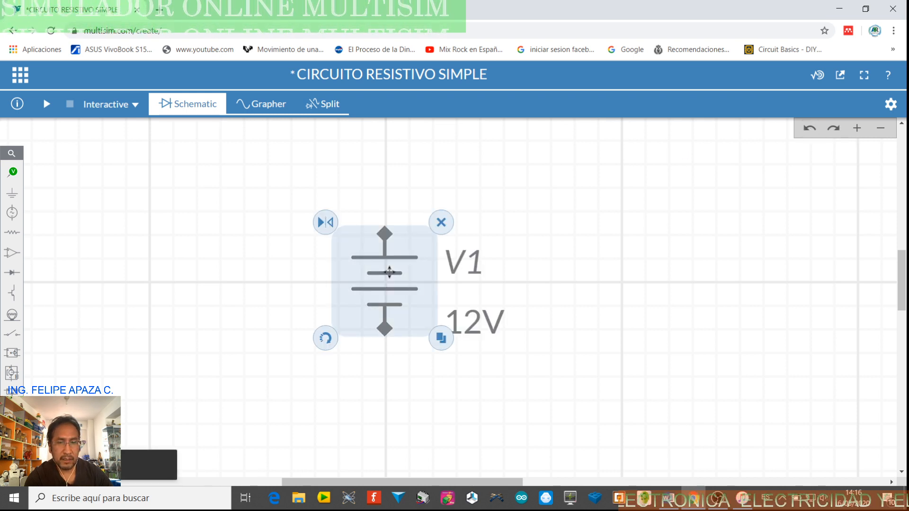
{"action": "left_click", "coordinate": [540, 268]}
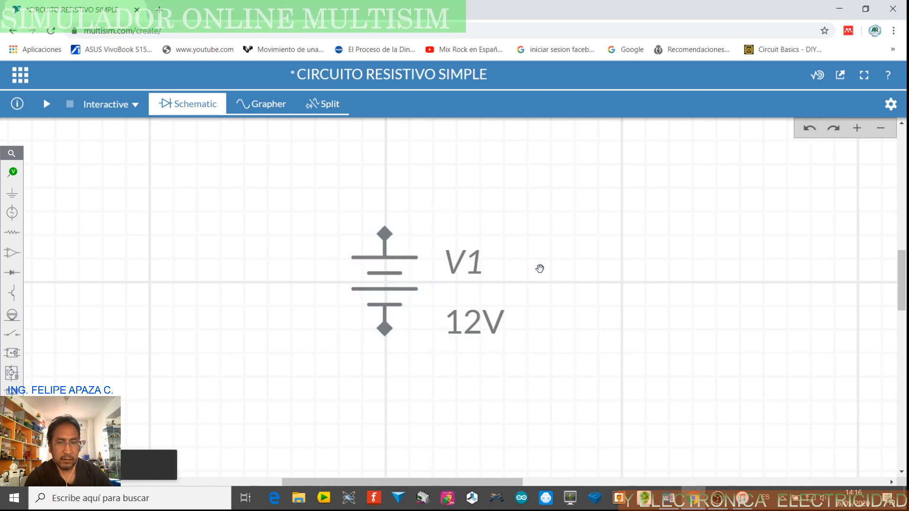
Rotate the DC voltage source four times, through one full turn
{"action": "left_click", "coordinate": [387, 278]}
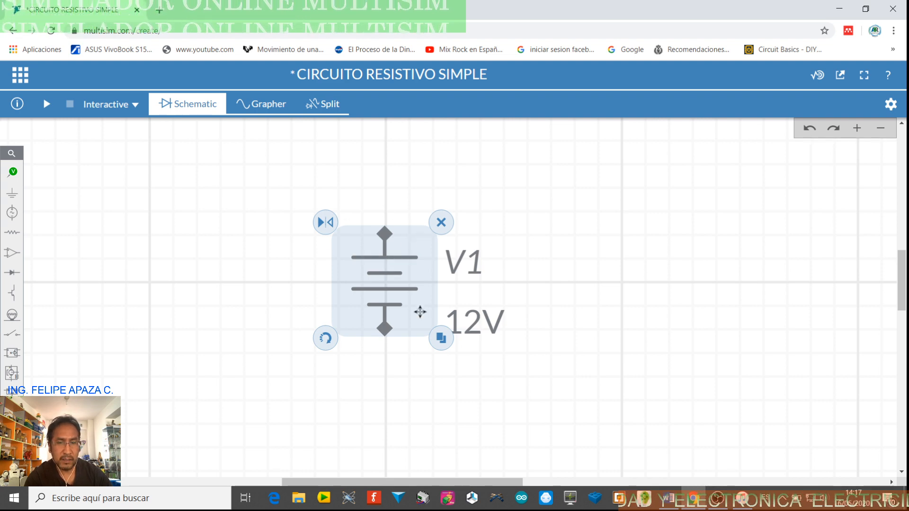
{"action": "left_click", "coordinate": [325, 339]}
{"action": "left_click", "coordinate": [327, 339]}
{"action": "left_click", "coordinate": [326, 339]}
{"action": "left_click", "coordinate": [326, 338]}
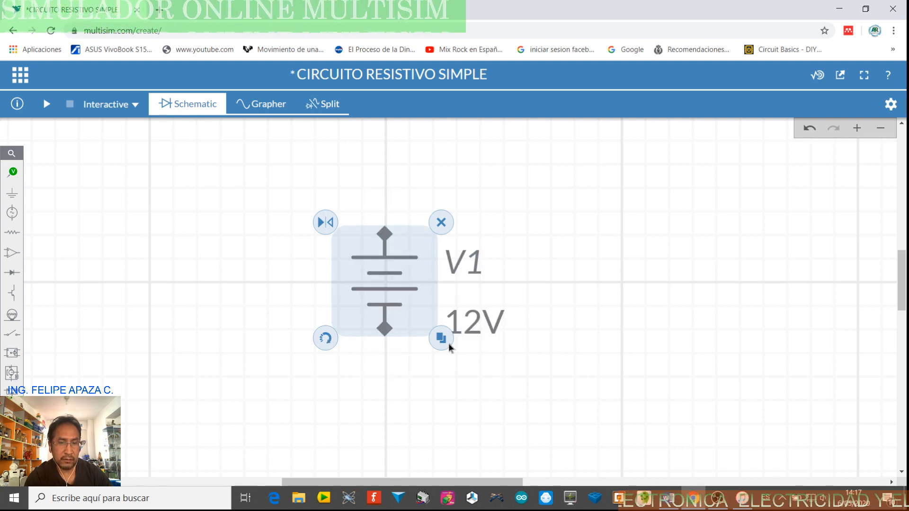
Duplicate the DC voltage source to the right of the original and delete the copy
{"action": "left_click", "coordinate": [440, 339]}
{"action": "left_click", "coordinate": [644, 258]}
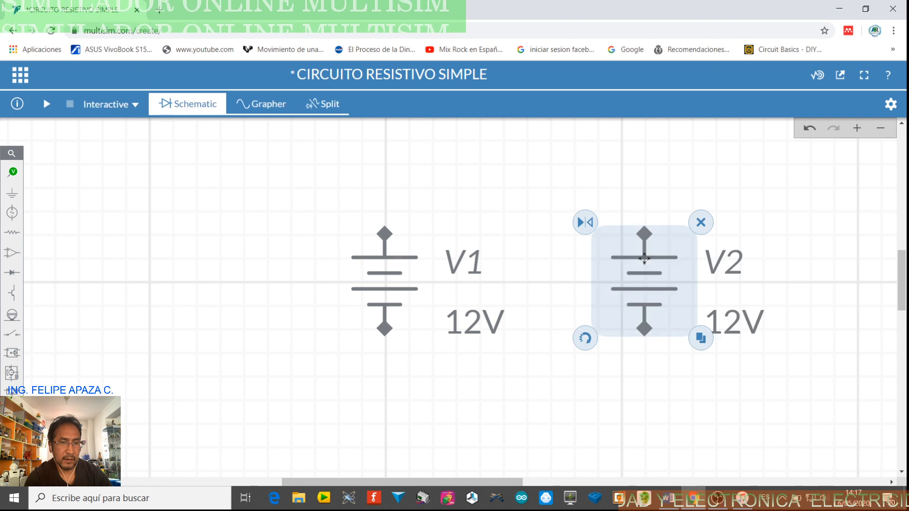
{"action": "left_click", "coordinate": [701, 223]}
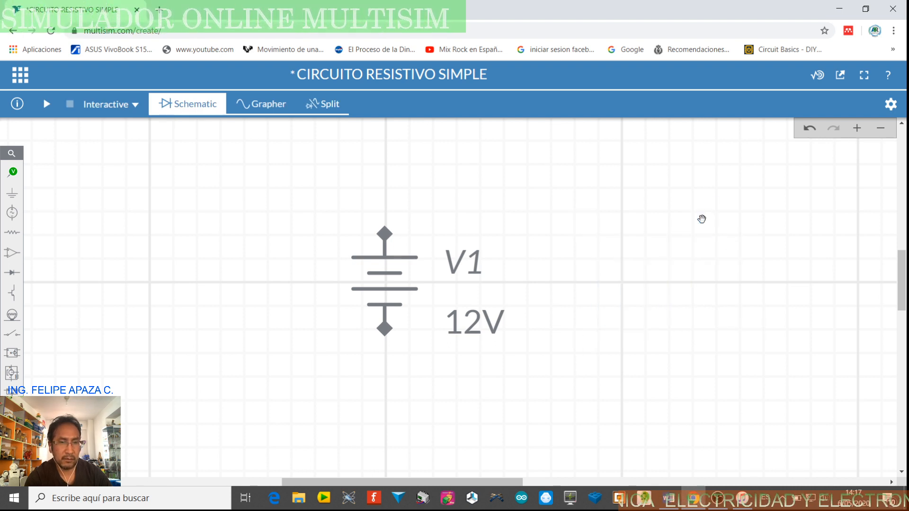
Set the DC voltage source's DC_mag to 3 V
{"action": "left_click", "coordinate": [389, 278]}
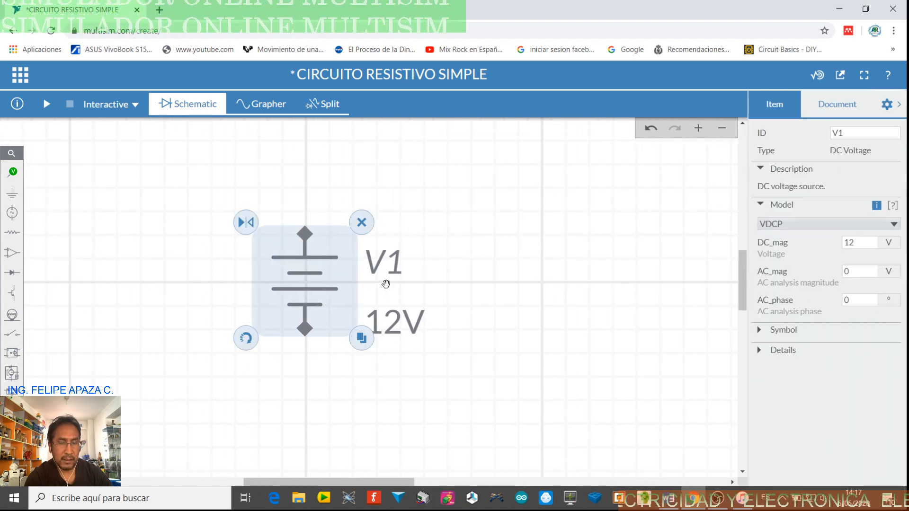
{"action": "left_click", "coordinate": [853, 241]}
{"action": "double_click", "coordinate": [858, 242]}
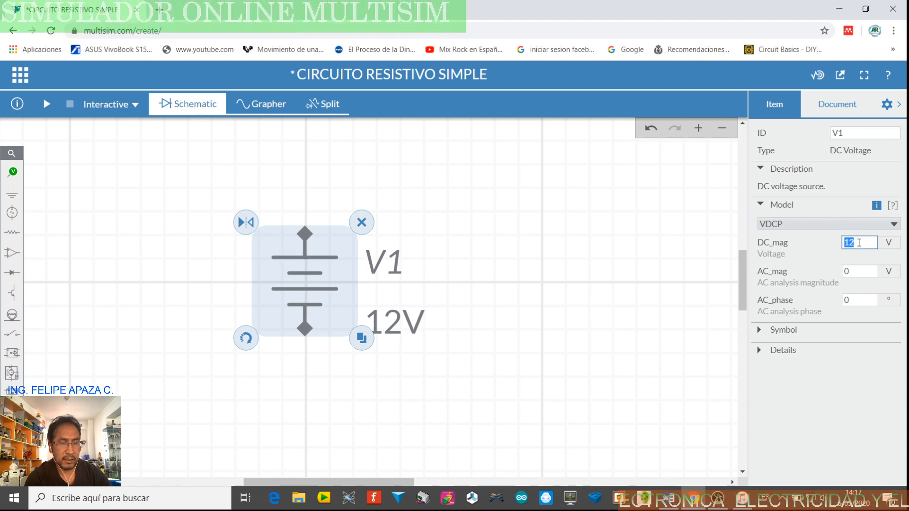
{"action": "type", "text": "3"}
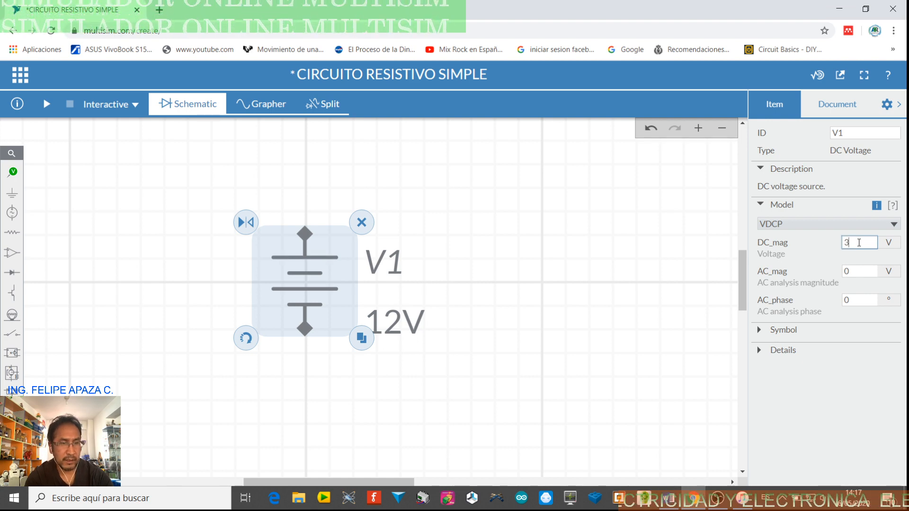
Change the DC voltage source's ID to Vbat and move the source a short distance left on the schematic
{"action": "left_click", "coordinate": [855, 135]}
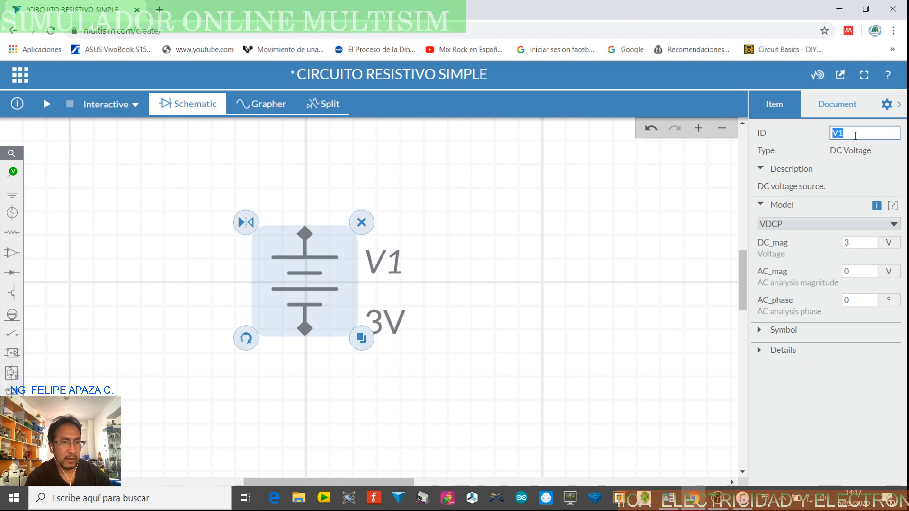
{"action": "key", "text": "BackSpace"}
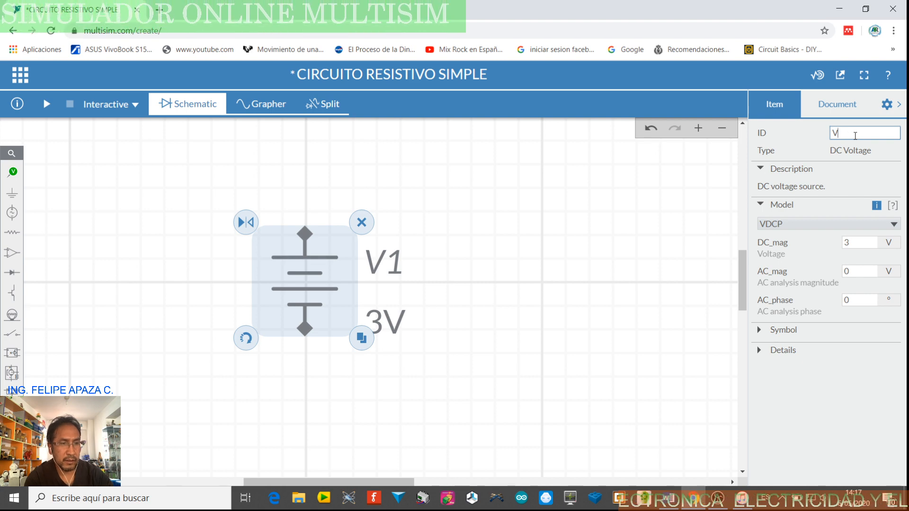
{"action": "type", "text": "BAT"}
{"action": "key", "text": "BackSpace"}
{"action": "key", "text": "BackSpace"}
{"action": "key", "text": "BackSpace"}
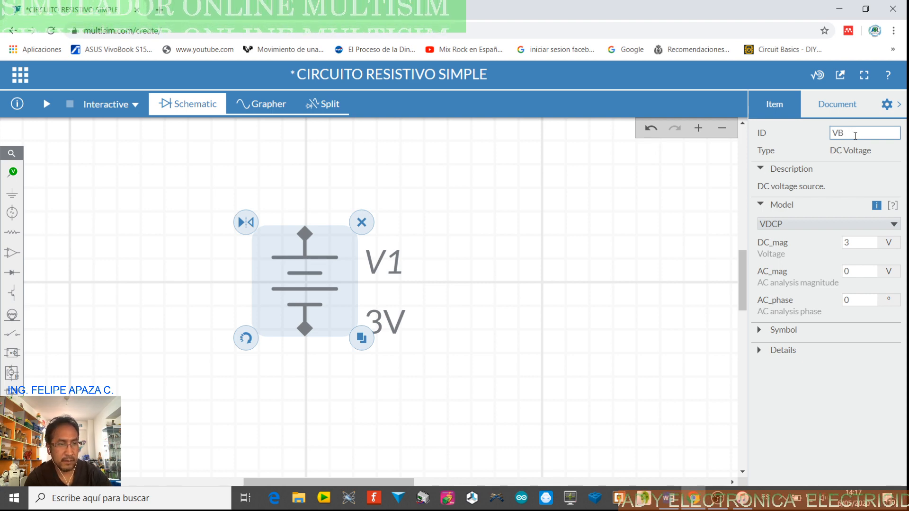
{"action": "type", "text": "bat"}
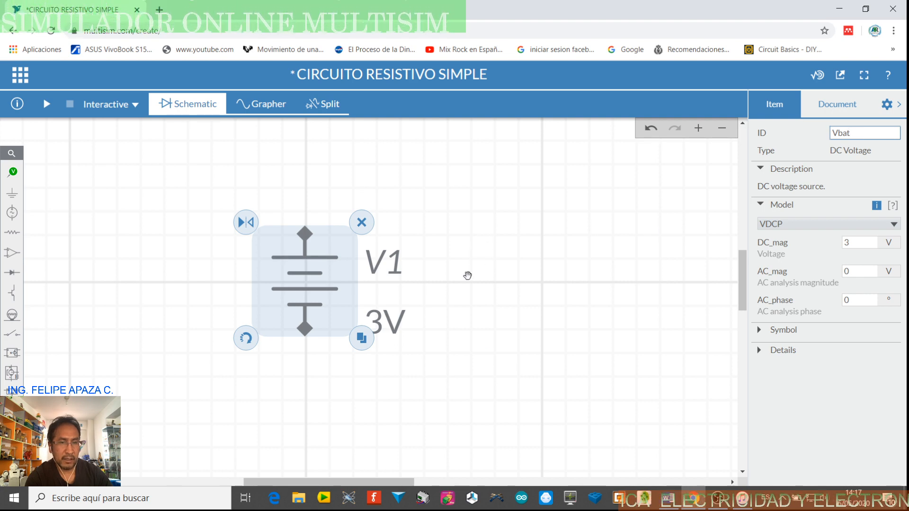
{"action": "left_click", "coordinate": [464, 265]}
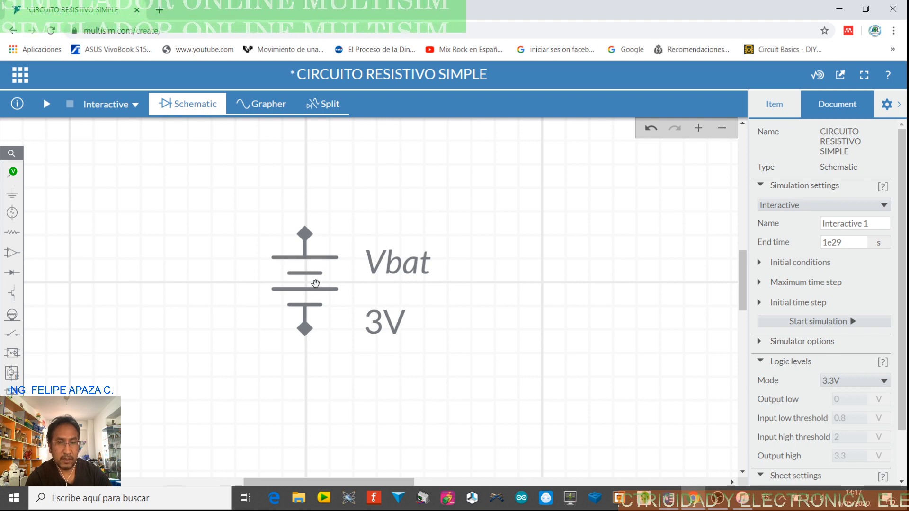
{"action": "left_click_drag", "start_coordinate": [312, 283], "coordinate": [240, 290]}
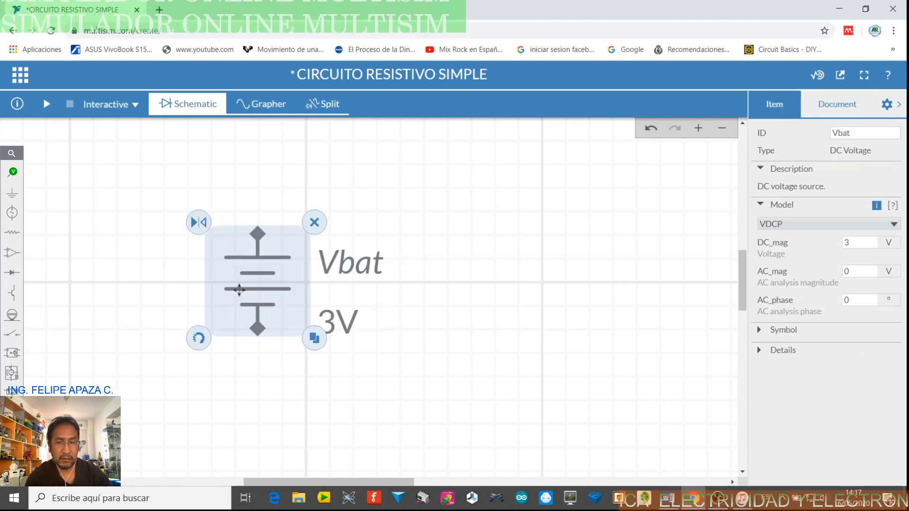
Close the configuration pane and place a resistor to the right of Vbat, rotated to stand vertically
{"action": "left_click", "coordinate": [414, 310]}
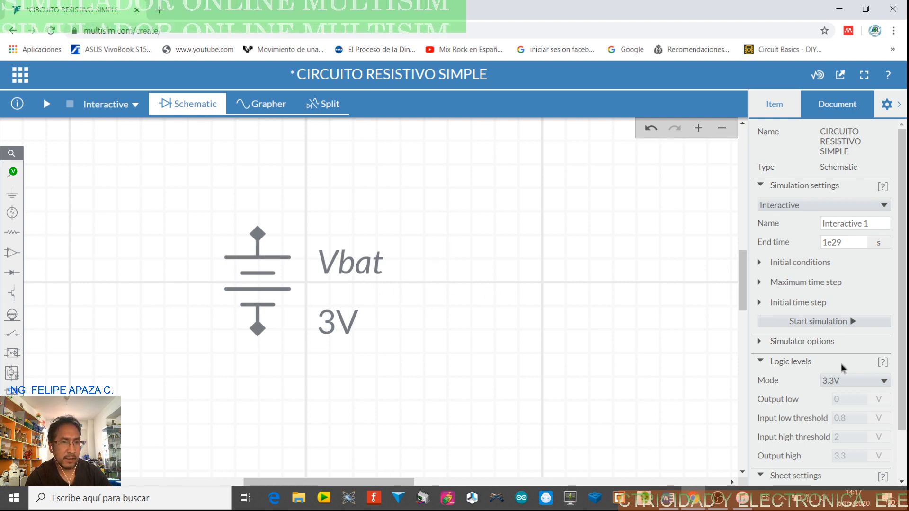
{"action": "left_click", "coordinate": [899, 106]}
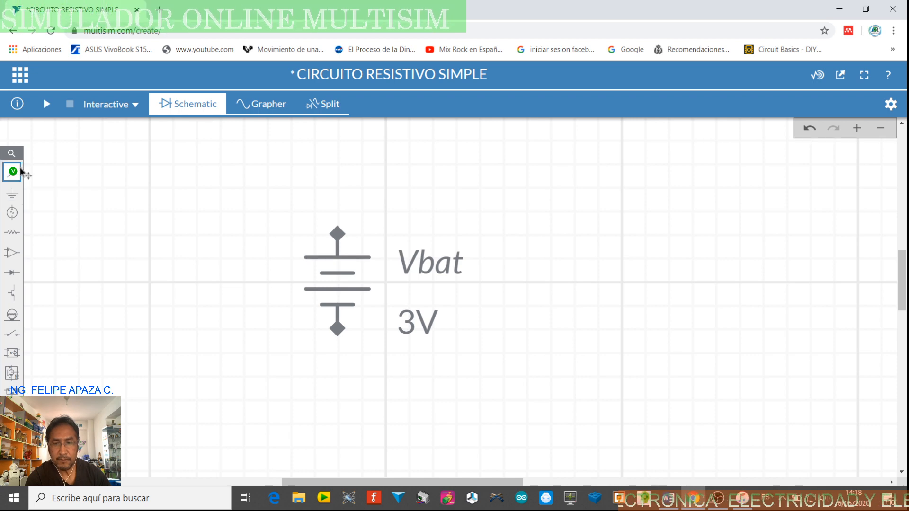
{"action": "left_click", "coordinate": [11, 233]}
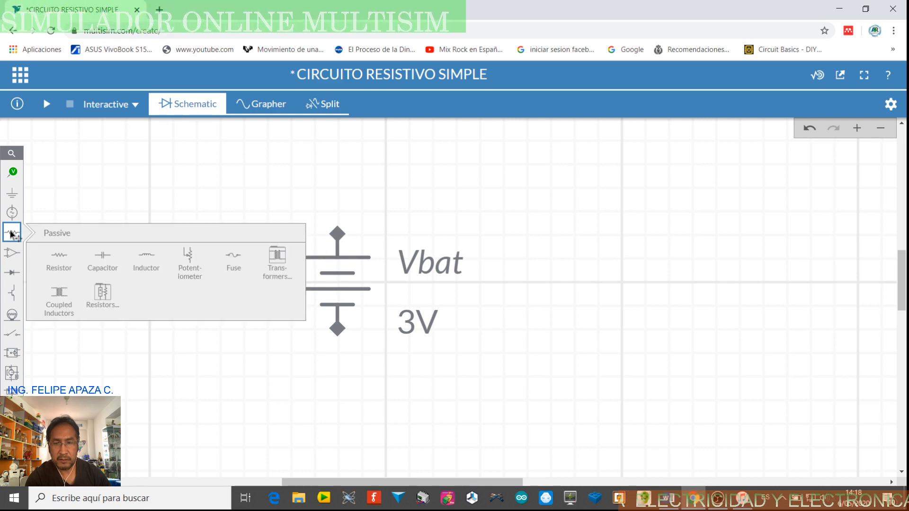
{"action": "left_click", "coordinate": [59, 261]}
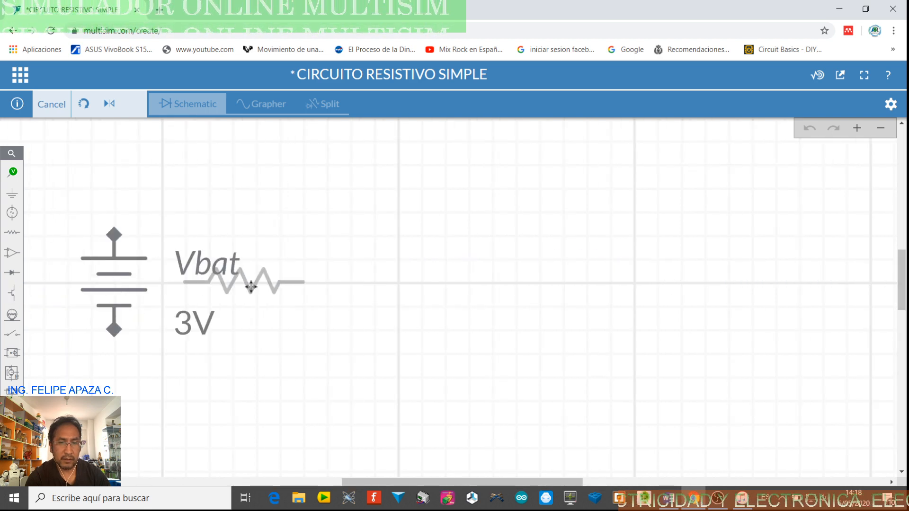
{"action": "left_click", "coordinate": [409, 274]}
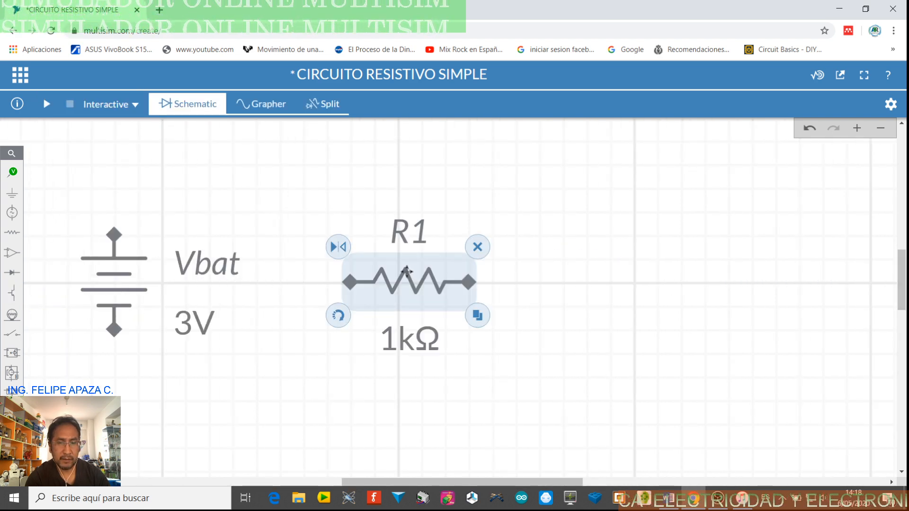
{"action": "left_click", "coordinate": [344, 315]}
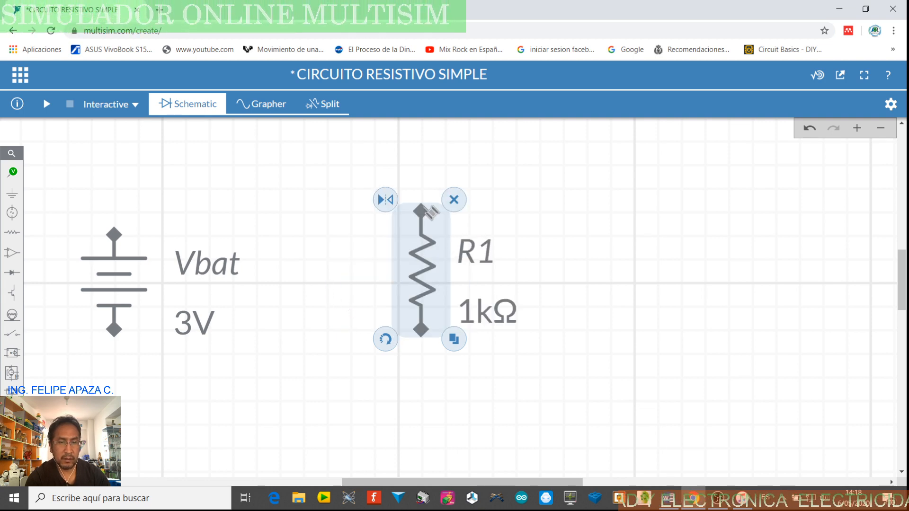
{"action": "left_click", "coordinate": [332, 315]}
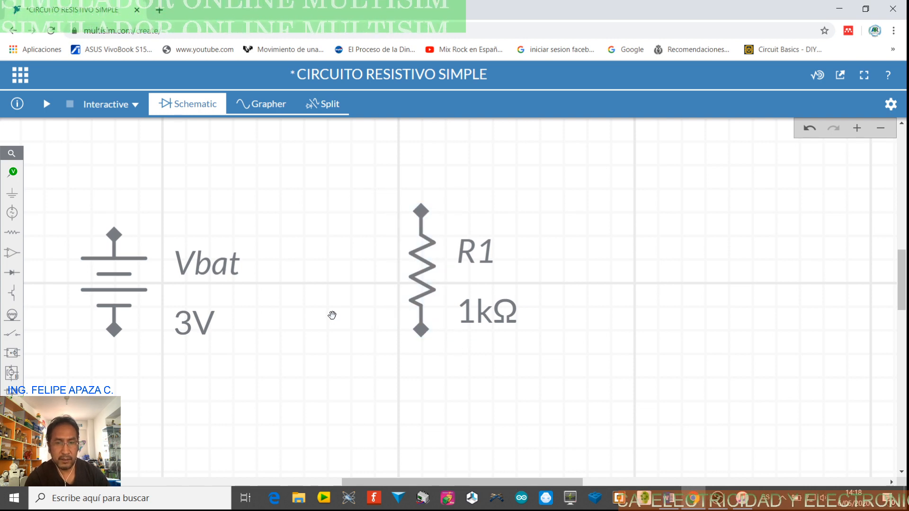
Set resistor R1's resistance to 2.5k and close the configuration pane
{"action": "left_click", "coordinate": [425, 270]}
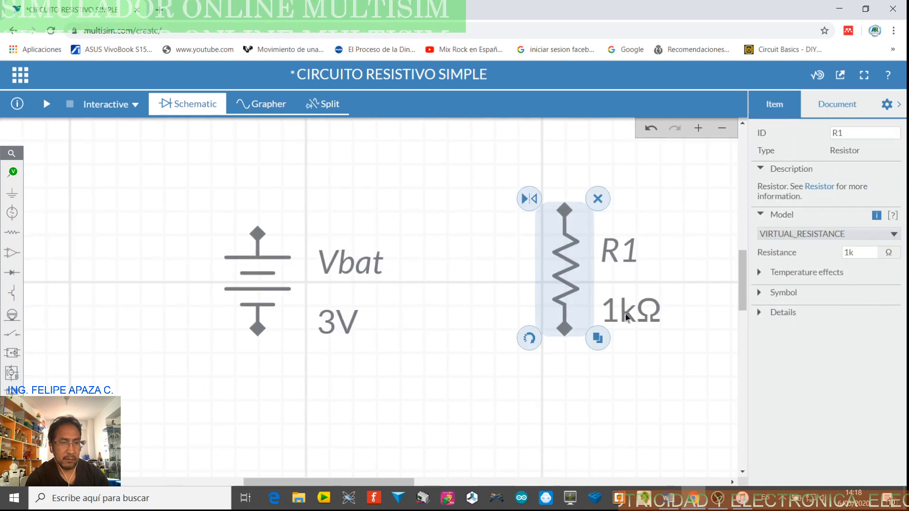
{"action": "left_click", "coordinate": [853, 254]}
{"action": "double_click", "coordinate": [854, 253]}
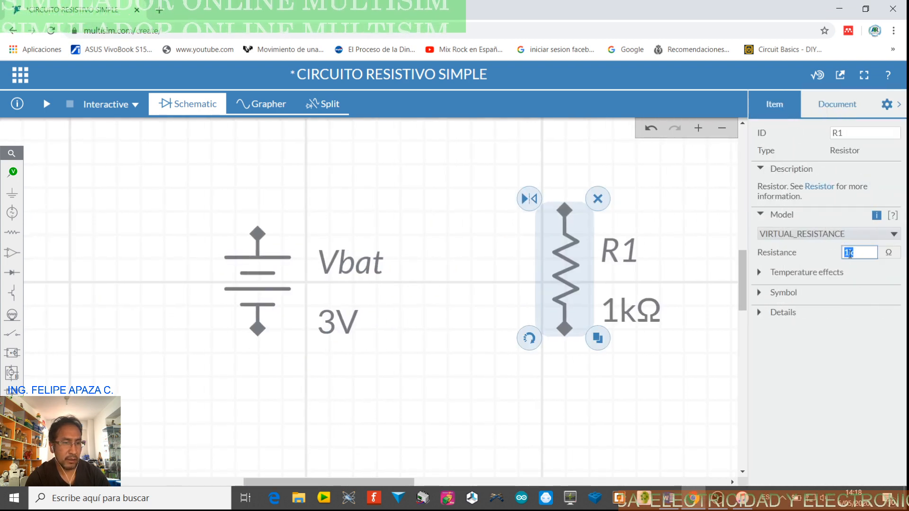
{"action": "left_click", "coordinate": [850, 253]}
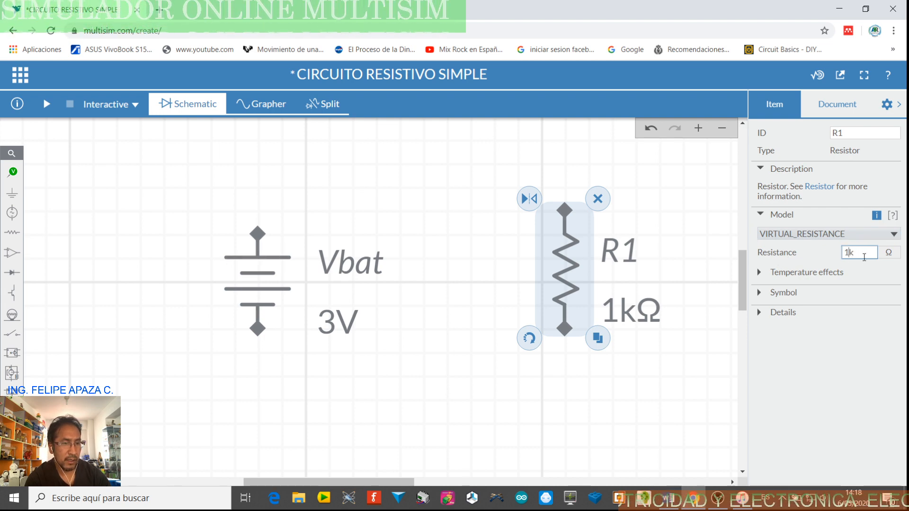
{"action": "key", "text": "BackSpace"}
{"action": "type", "text": "2.5"}
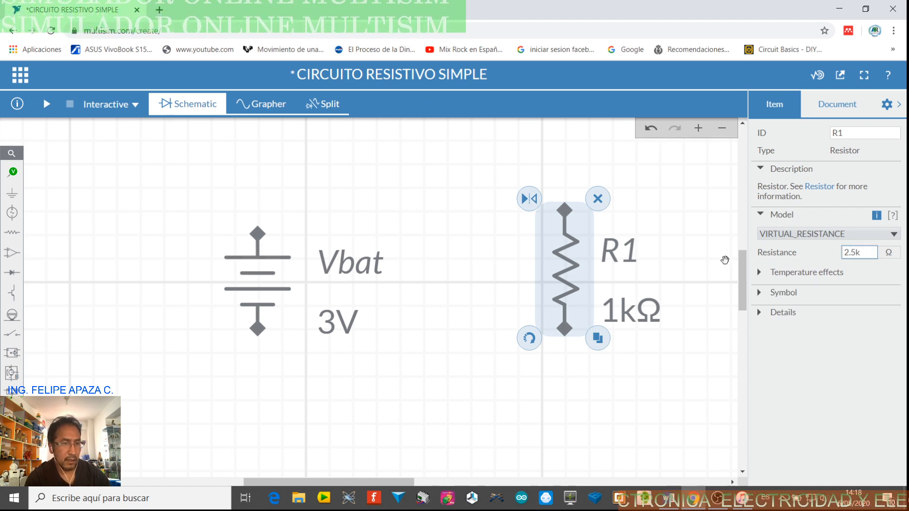
{"action": "left_click_drag", "start_coordinate": [861, 252], "coordinate": [856, 253]}
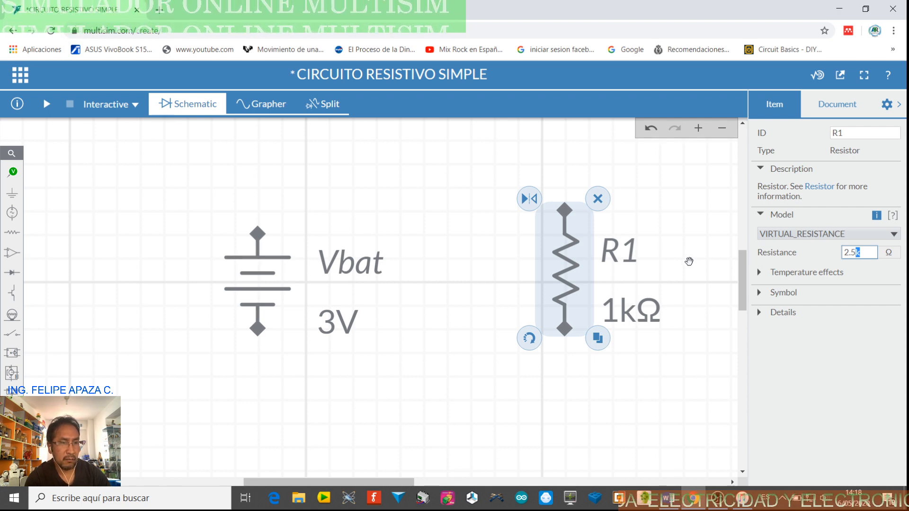
{"action": "key", "text": "Return"}
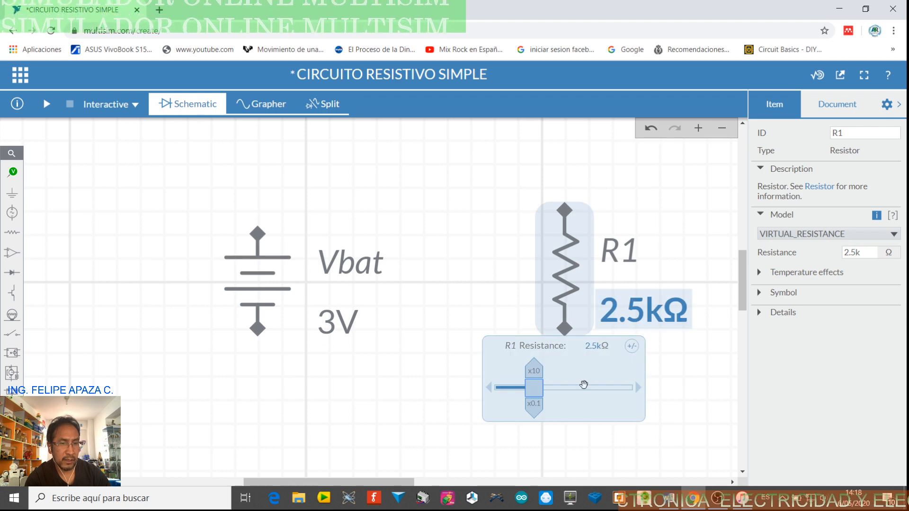
{"action": "left_click", "coordinate": [679, 371]}
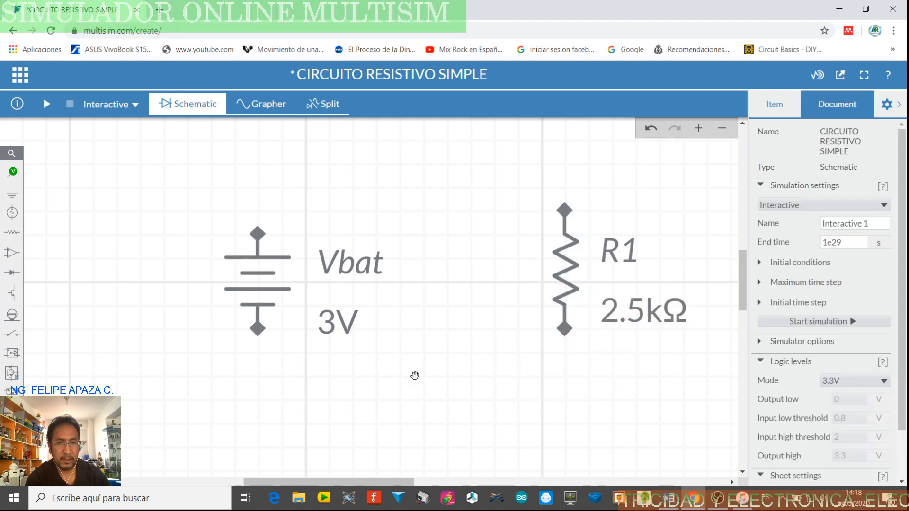
{"action": "left_click", "coordinate": [900, 105]}
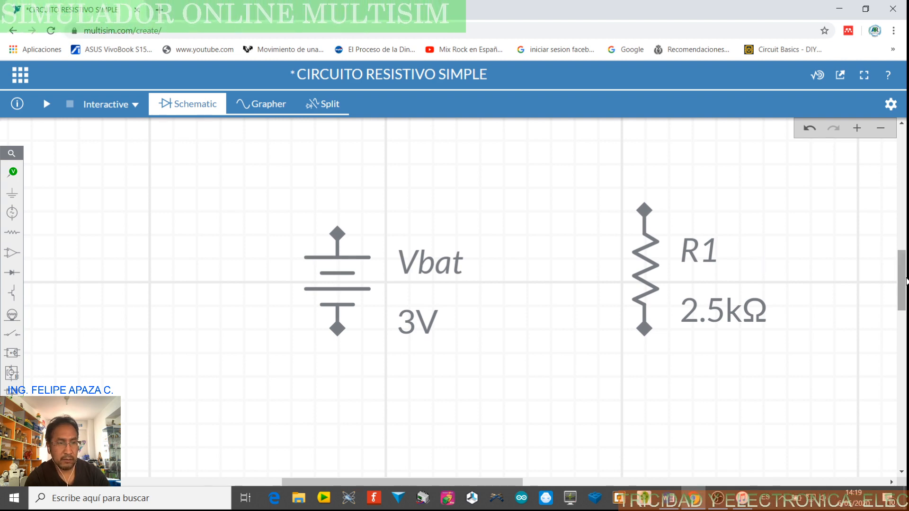
Place a ground symbol directly below Vbat, in line with its lower terminal
{"action": "left_click_drag", "start_coordinate": [904, 279], "coordinate": [904, 282]}
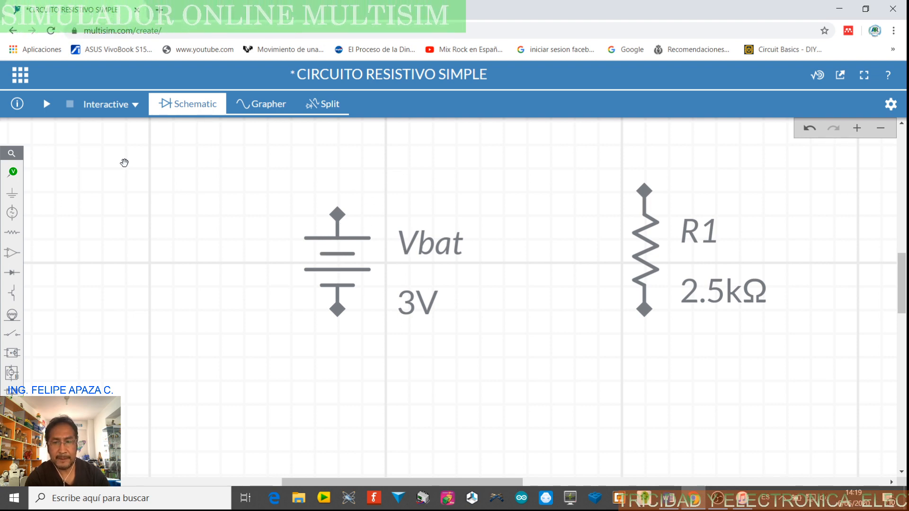
{"action": "left_click", "coordinate": [18, 197]}
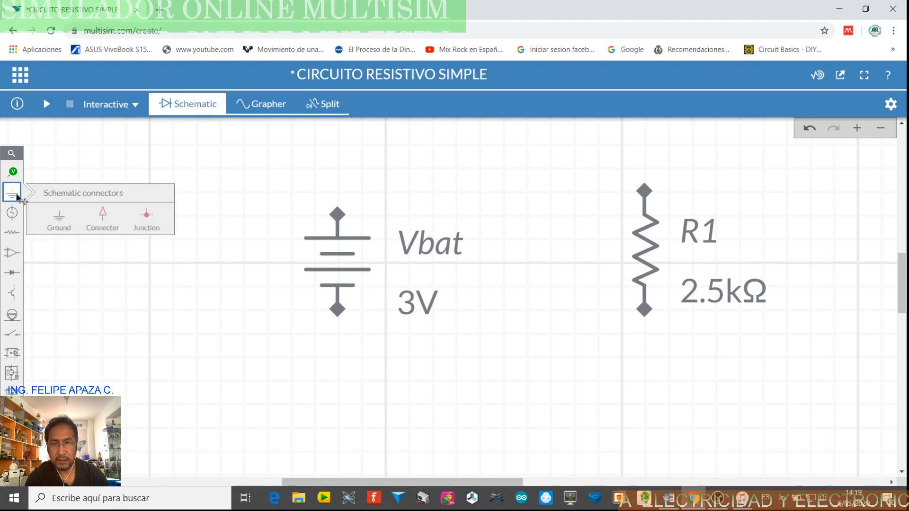
{"action": "left_click", "coordinate": [65, 227]}
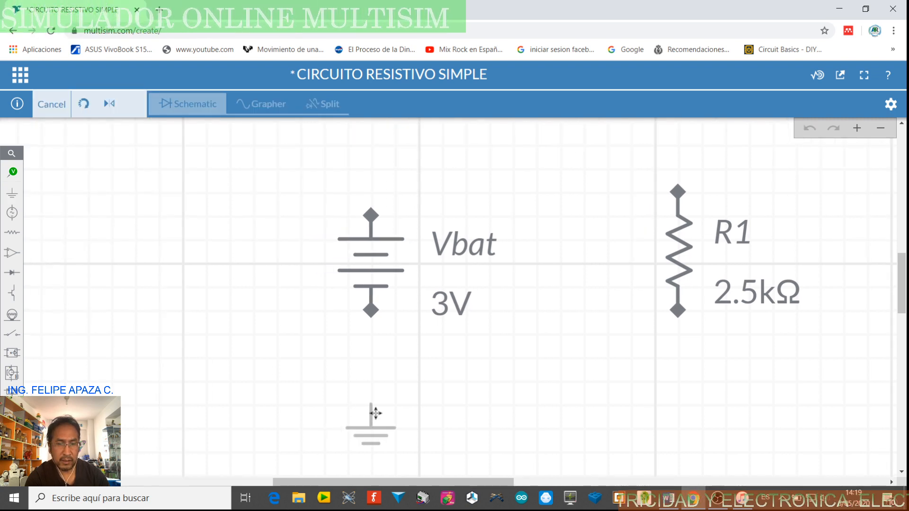
{"action": "left_click", "coordinate": [376, 414]}
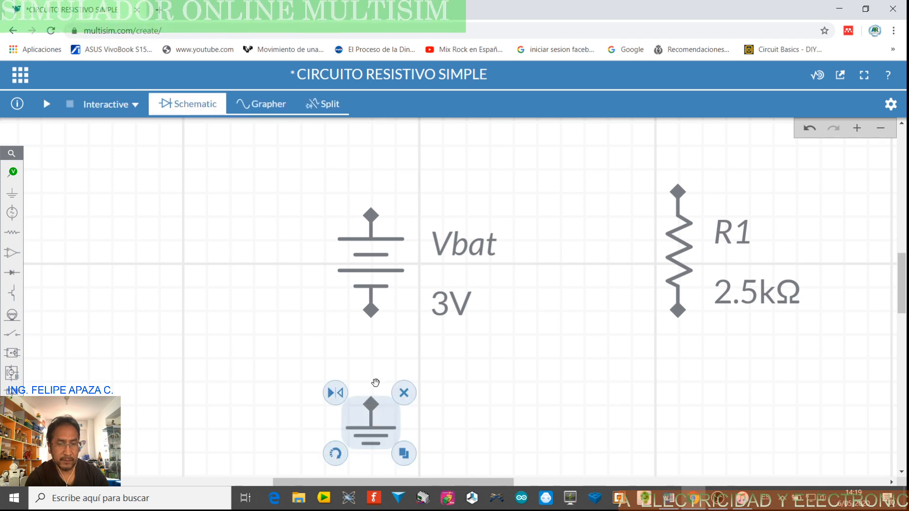
{"action": "left_click", "coordinate": [274, 330]}
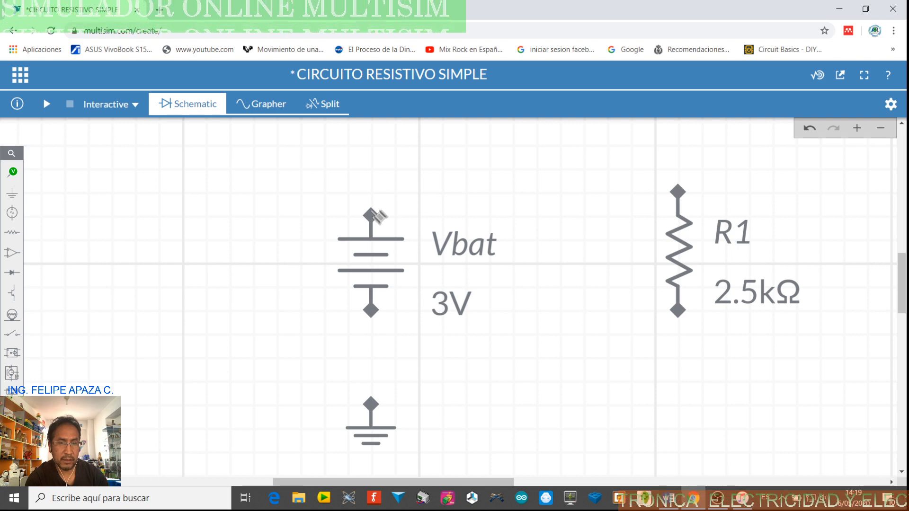
Wire Vbat's upper terminal to R1's upper terminal, delete that wire and undo the deletion
{"action": "left_click", "coordinate": [374, 214]}
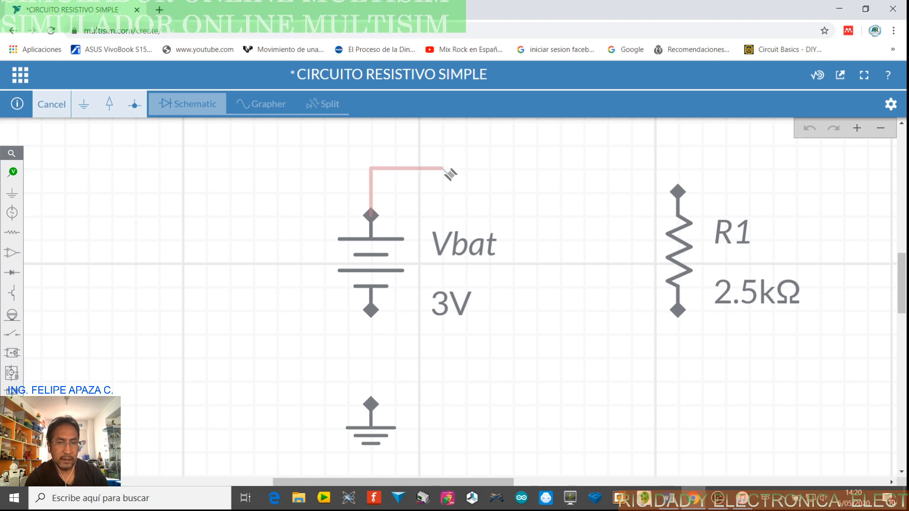
{"action": "left_click", "coordinate": [678, 192]}
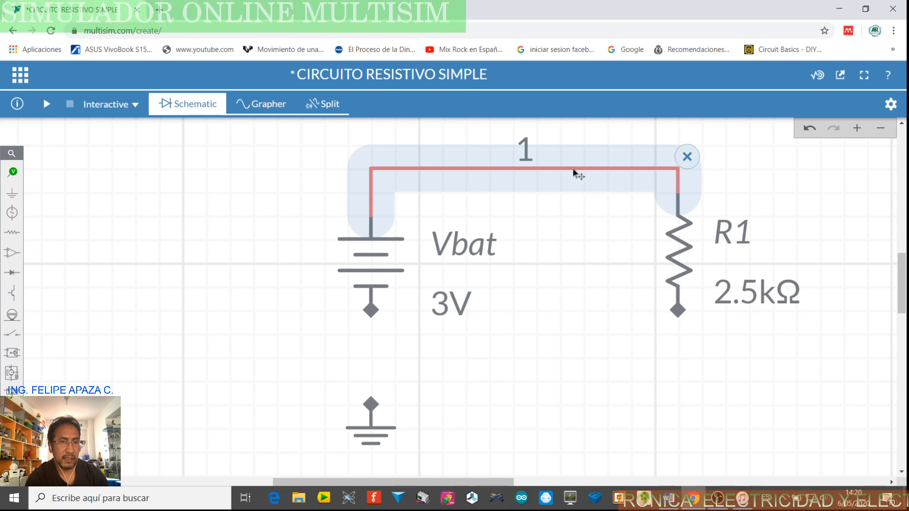
{"action": "left_click", "coordinate": [687, 157]}
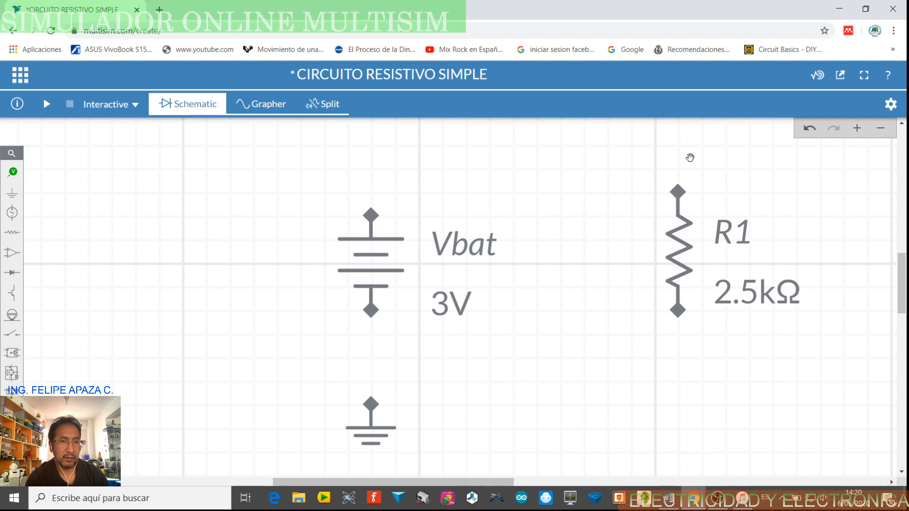
{"action": "left_click", "coordinate": [810, 129]}
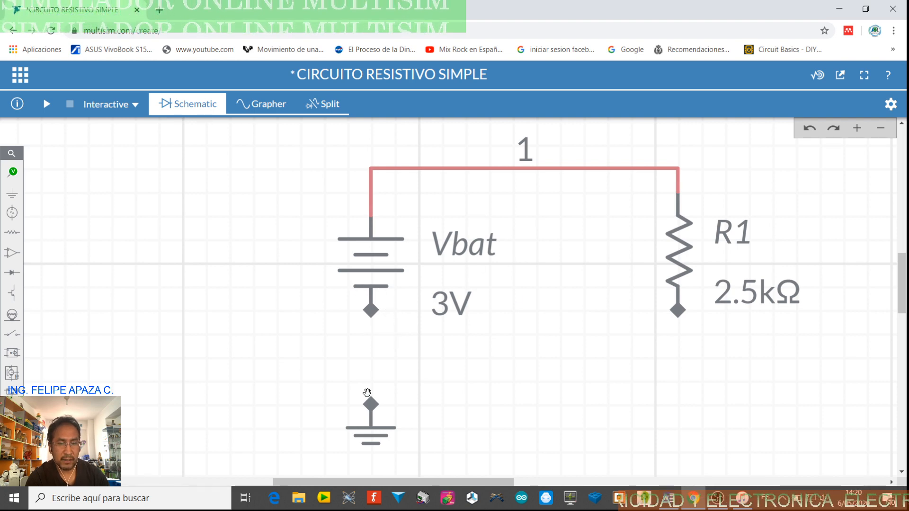
Wire Vbat's lower terminal straight down to the ground symbol
{"action": "left_click", "coordinate": [374, 316]}
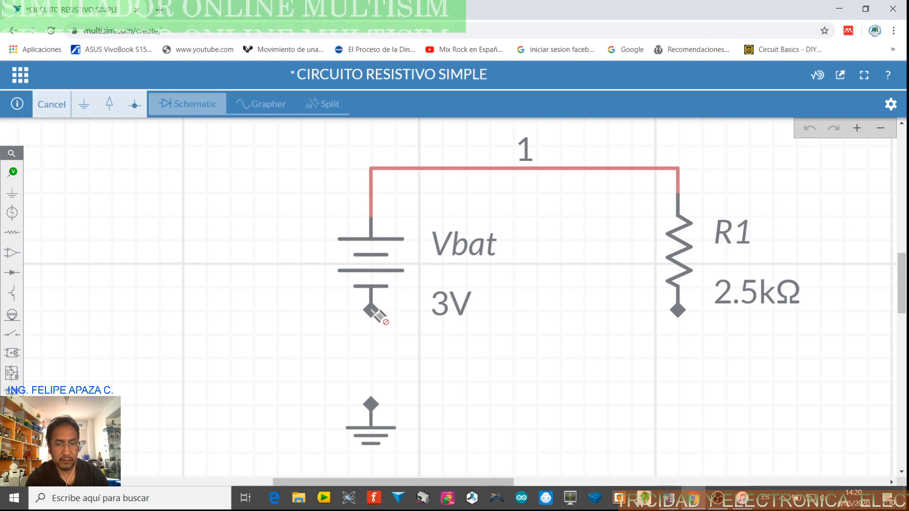
{"action": "left_click", "coordinate": [372, 405]}
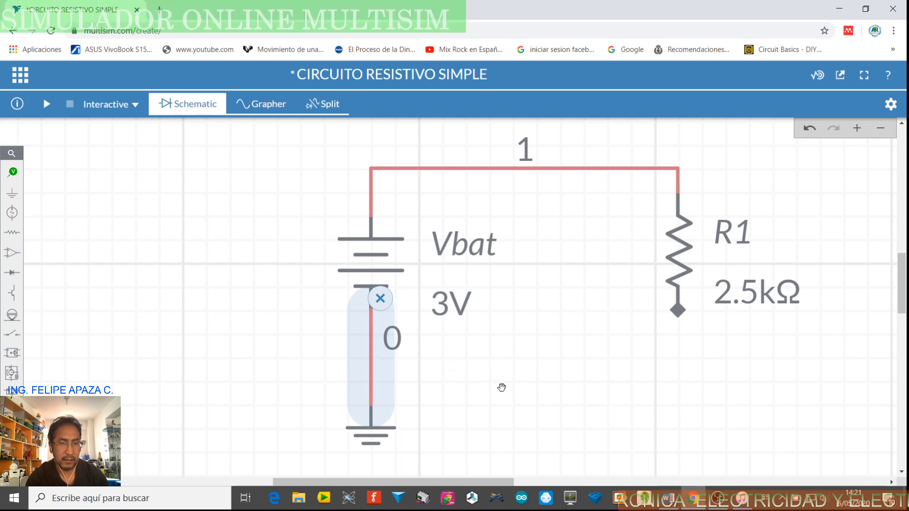
{"action": "left_click", "coordinate": [502, 356]}
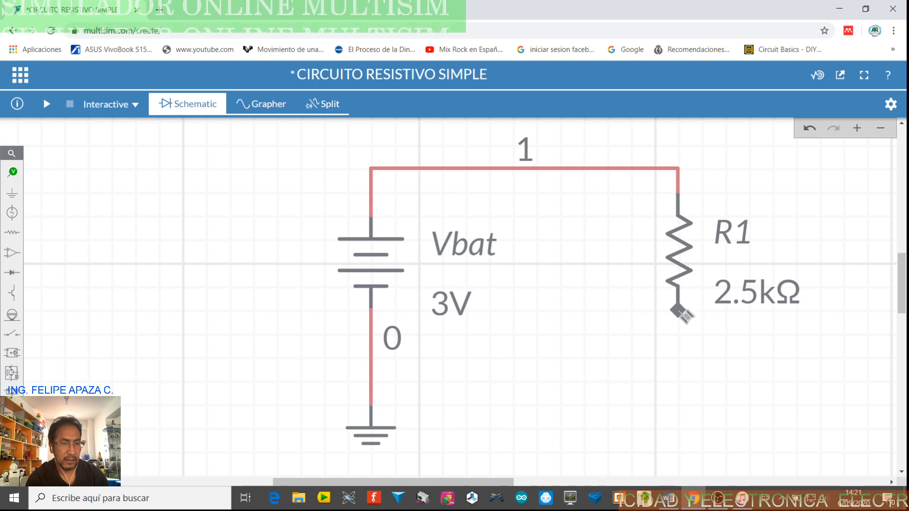
Wire R1's lower terminal to a junction on the wire between Vbat and ground
{"action": "left_click", "coordinate": [679, 310]}
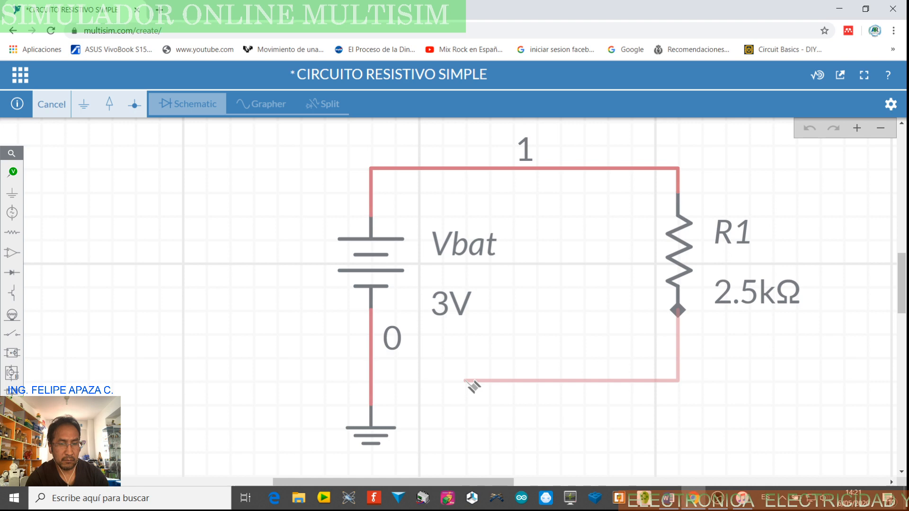
{"action": "left_click", "coordinate": [372, 382]}
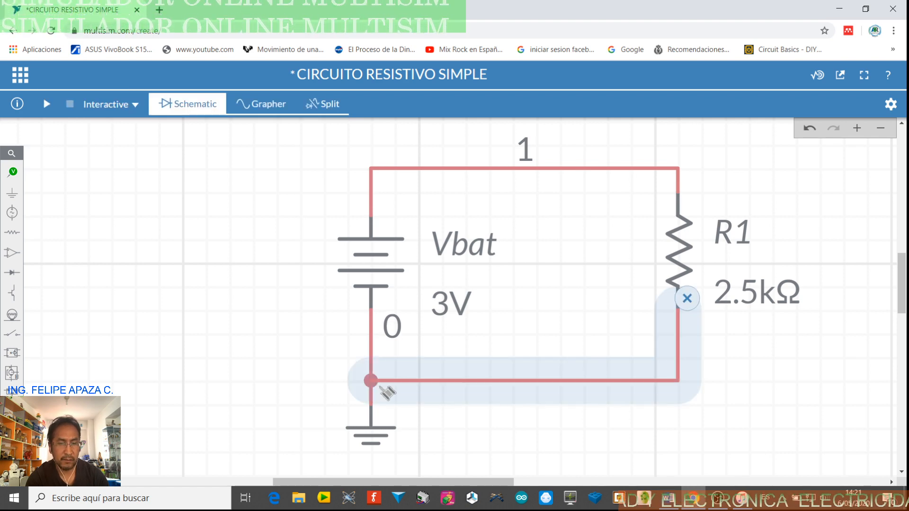
{"action": "left_click", "coordinate": [757, 178]}
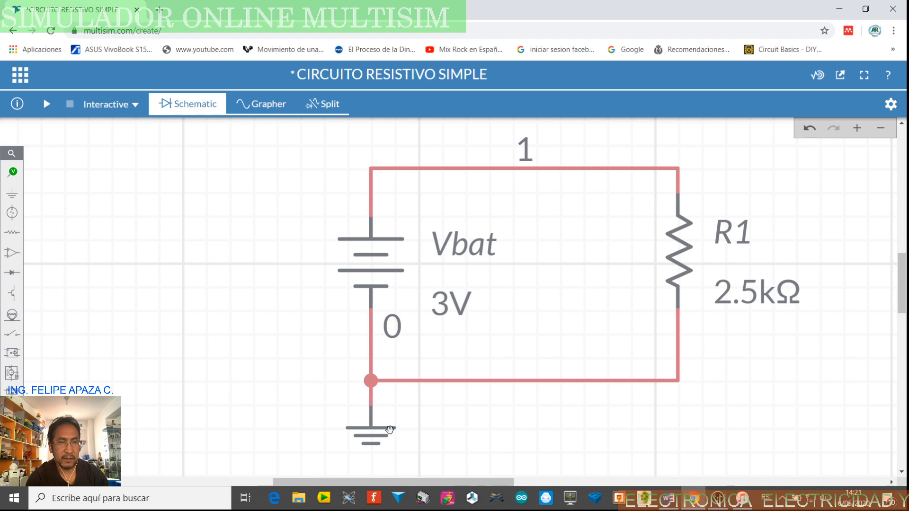
Place a Voltage probe on the upper wire at the corner above R1
{"action": "scroll", "coordinate": [525, 318], "scroll_direction": "up", "scroll_amount": 1}
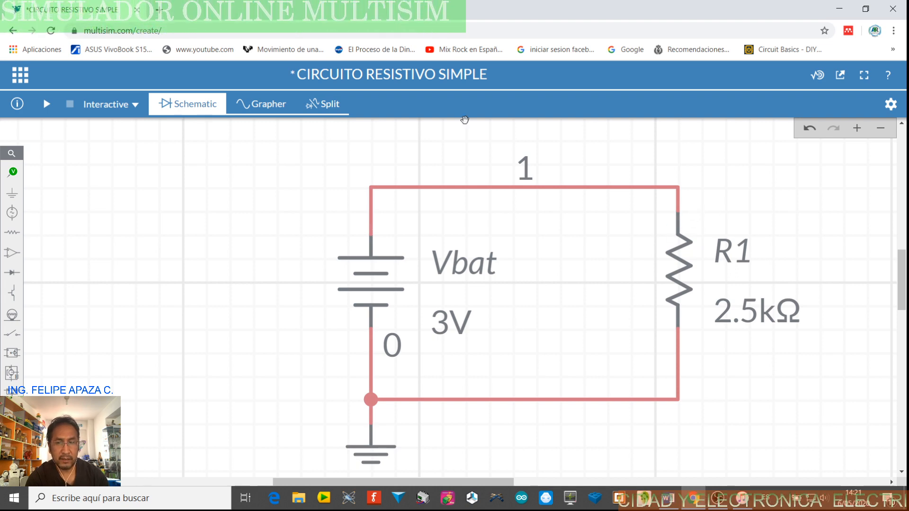
{"action": "left_click", "coordinate": [16, 178]}
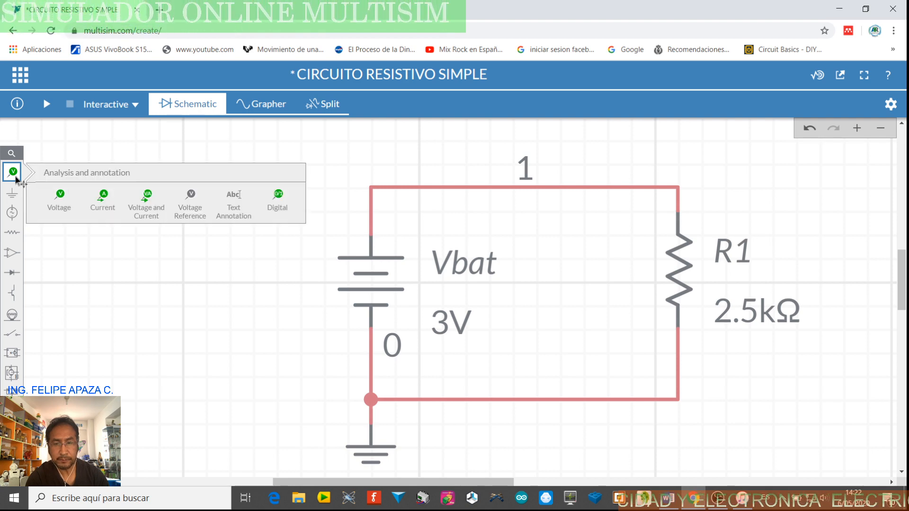
{"action": "left_click", "coordinate": [59, 208]}
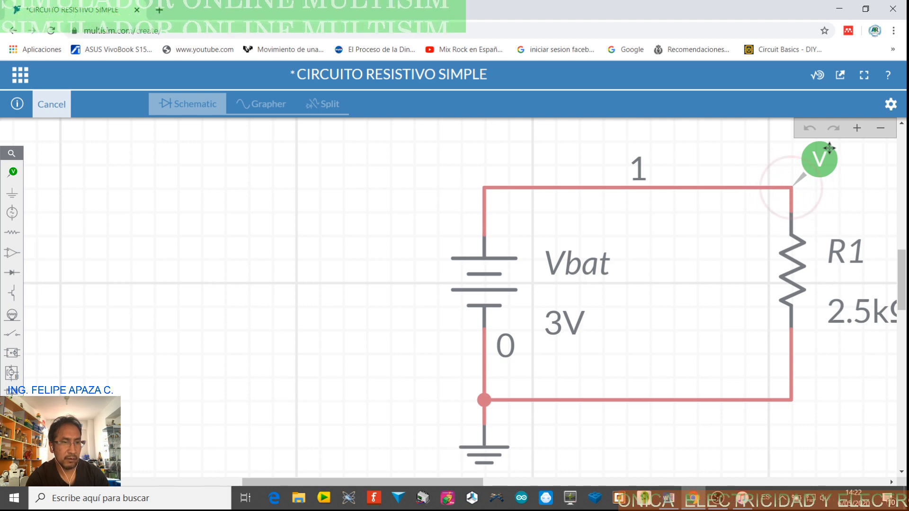
{"action": "left_click", "coordinate": [829, 148]}
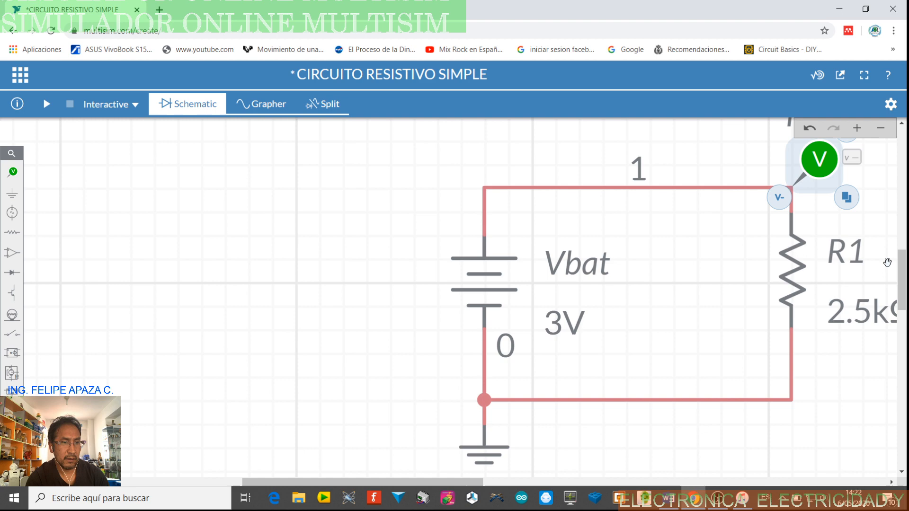
{"action": "scroll", "coordinate": [854, 271], "scroll_direction": "down", "scroll_amount": 1}
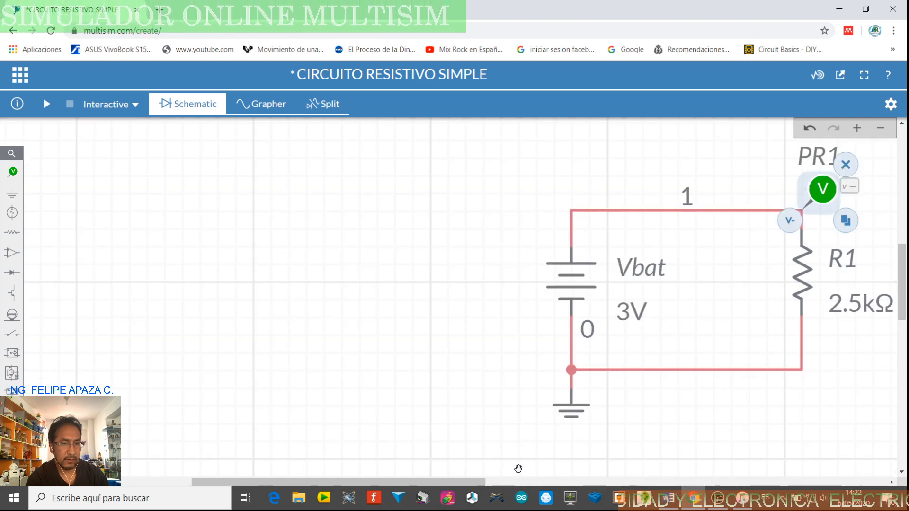
Place a Current probe on the upper wire between Vbat and the Voltage probe above R1
{"action": "left_click_drag", "start_coordinate": [505, 333], "coordinate": [258, 331]}
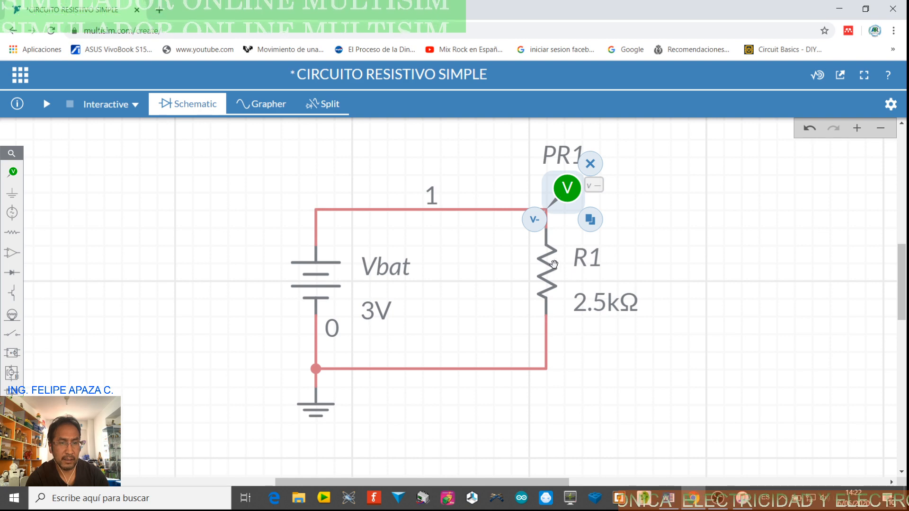
{"action": "left_click", "coordinate": [640, 236]}
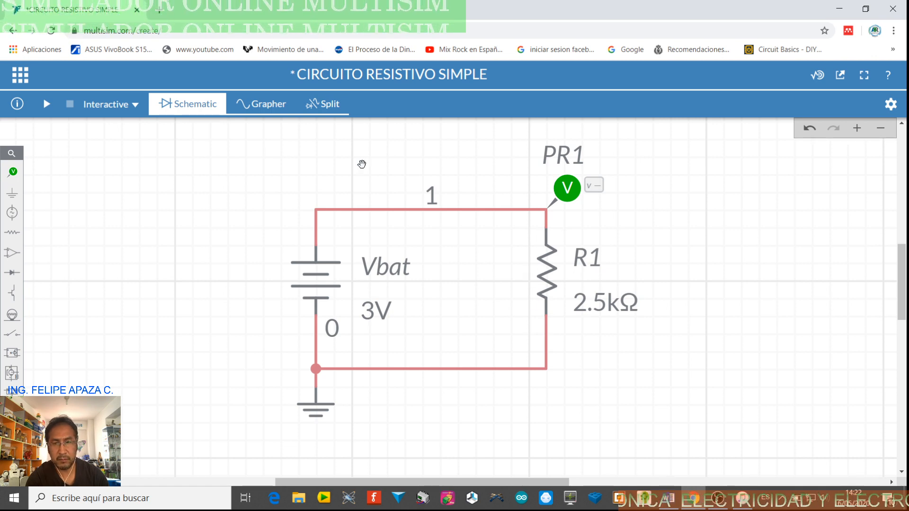
{"action": "left_click", "coordinate": [15, 175]}
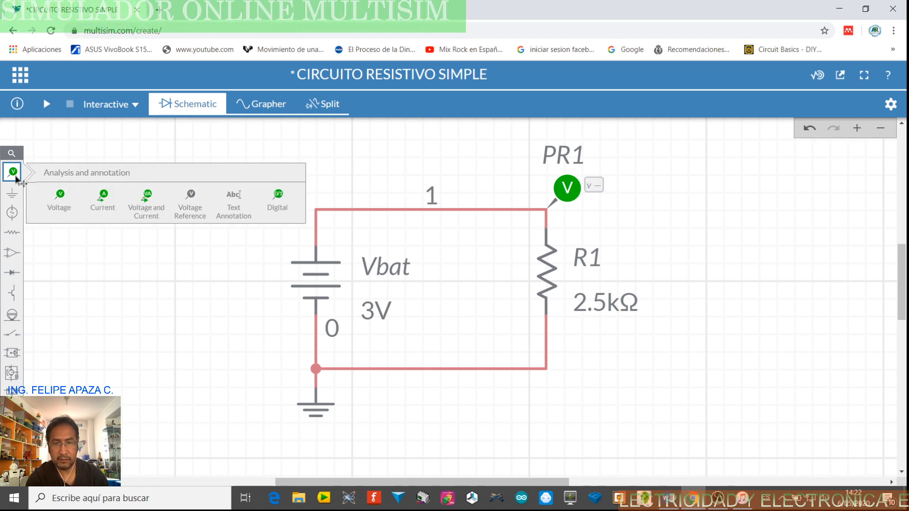
{"action": "left_click", "coordinate": [103, 198]}
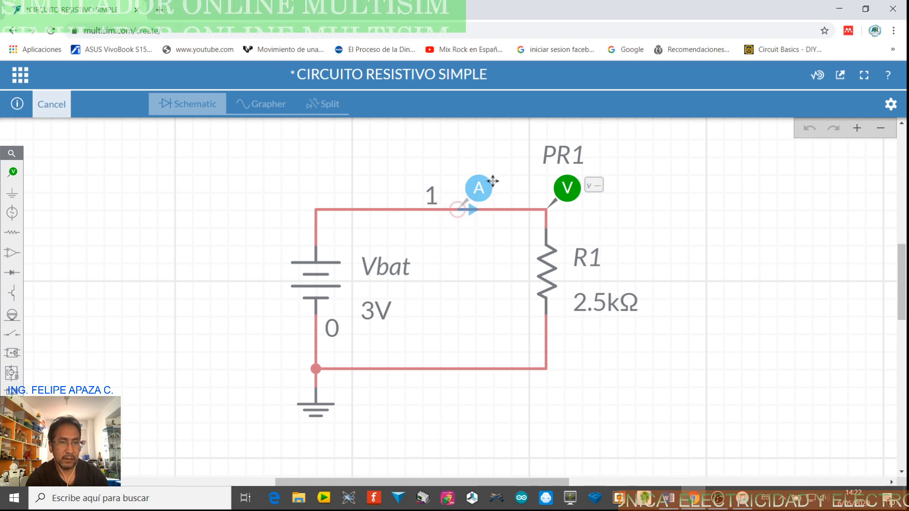
{"action": "left_click", "coordinate": [493, 181]}
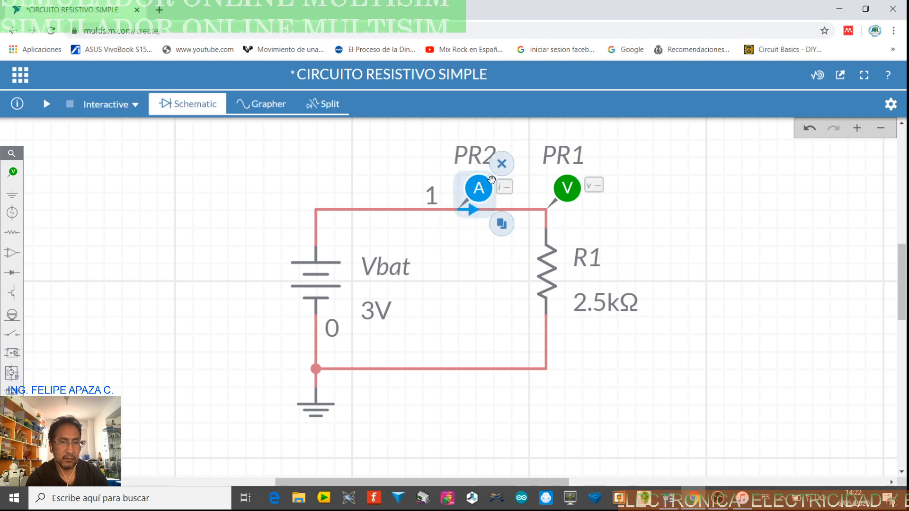
{"action": "left_click", "coordinate": [651, 244]}
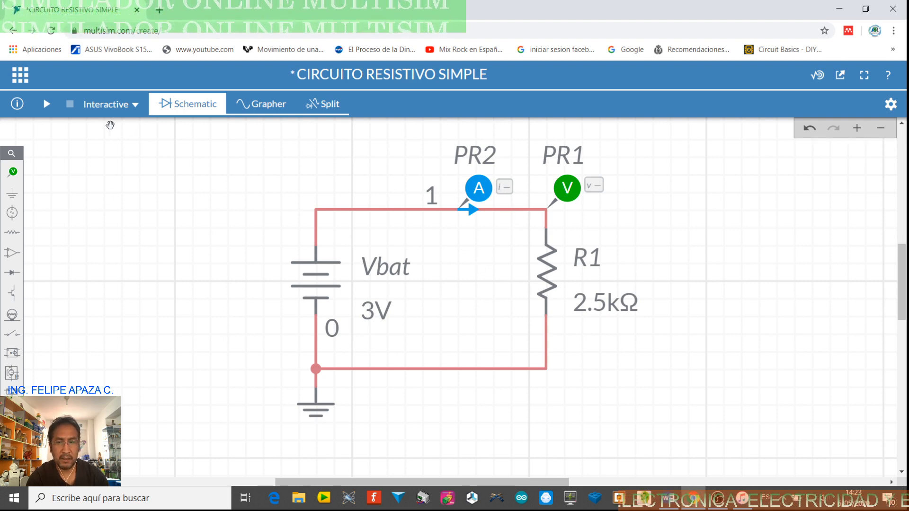
Run the interactive simulation, examine the voltage and current traces in the grapher and beside the schematic, and stop it
{"action": "left_click", "coordinate": [46, 104]}
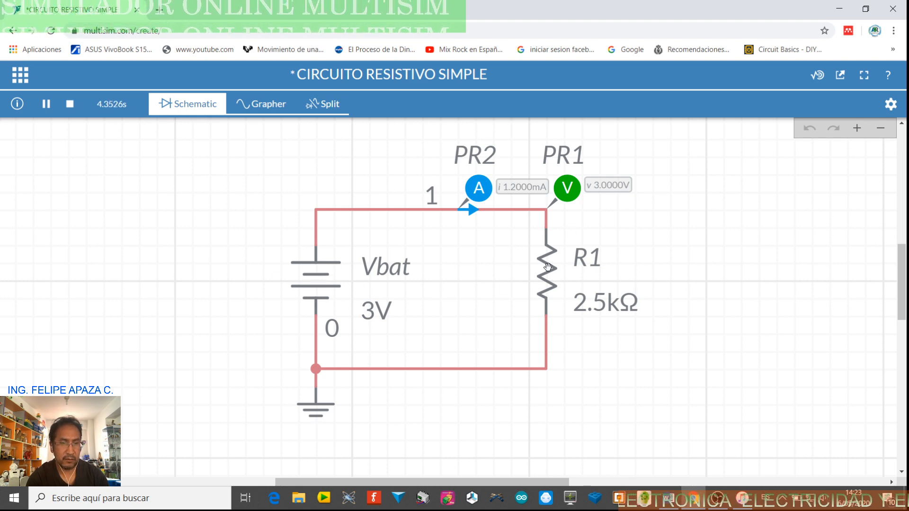
{"action": "left_click", "coordinate": [276, 107]}
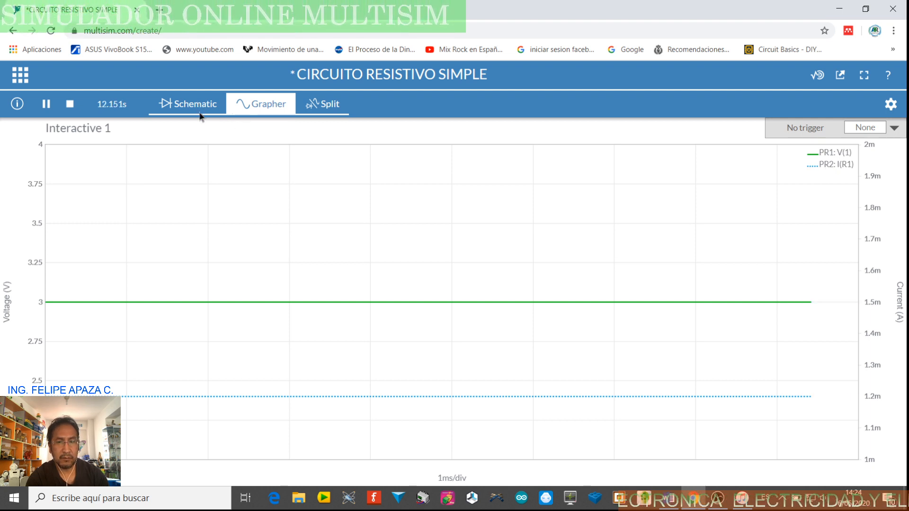
{"action": "left_click", "coordinate": [330, 110]}
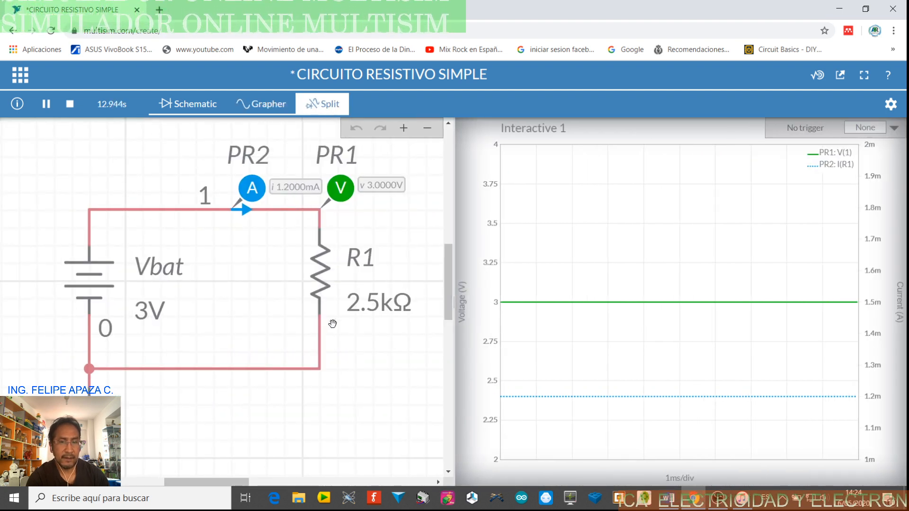
{"action": "left_click_drag", "start_coordinate": [380, 213], "coordinate": [326, 267]}
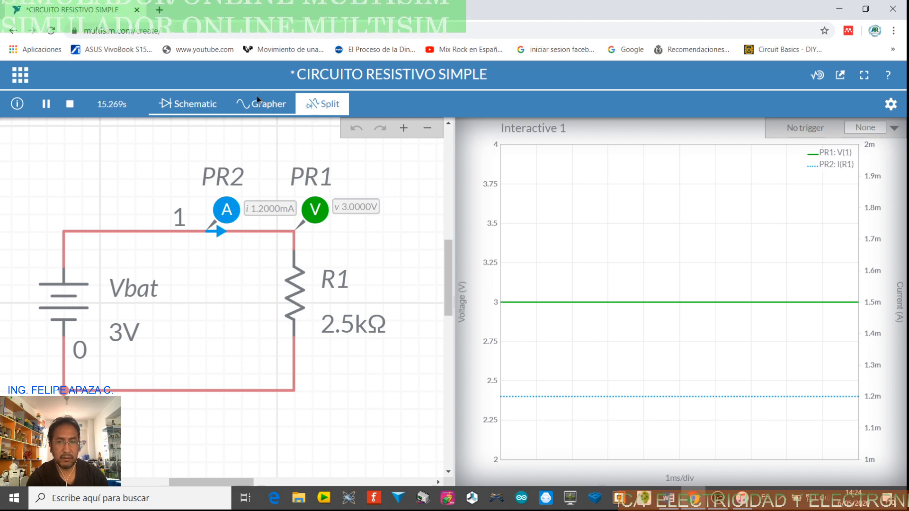
{"action": "left_click", "coordinate": [70, 104]}
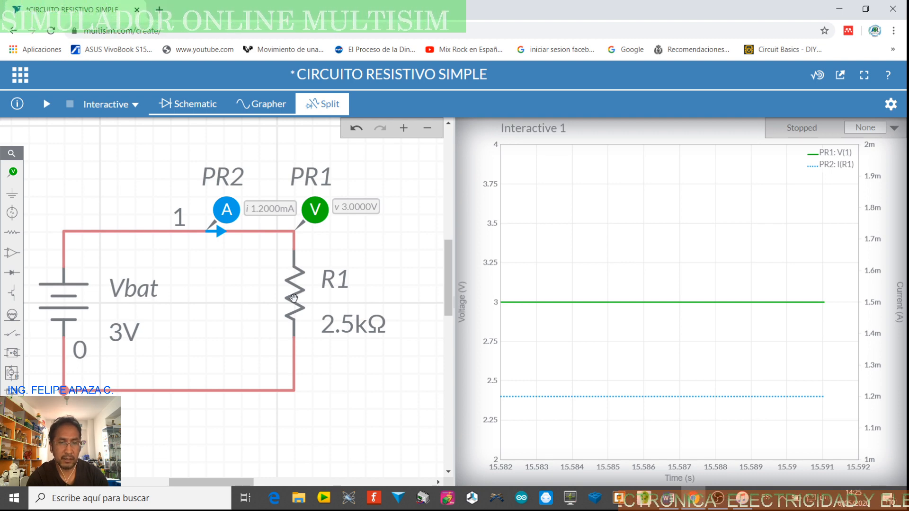
Set R1's resistance to 2 kΩ
{"action": "left_click", "coordinate": [293, 298]}
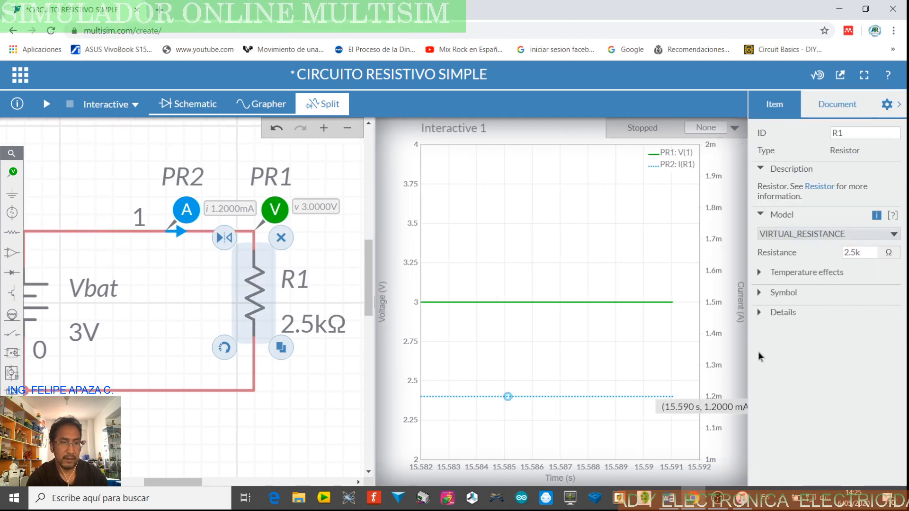
{"action": "left_click", "coordinate": [854, 252]}
{"action": "left_click", "coordinate": [855, 253]}
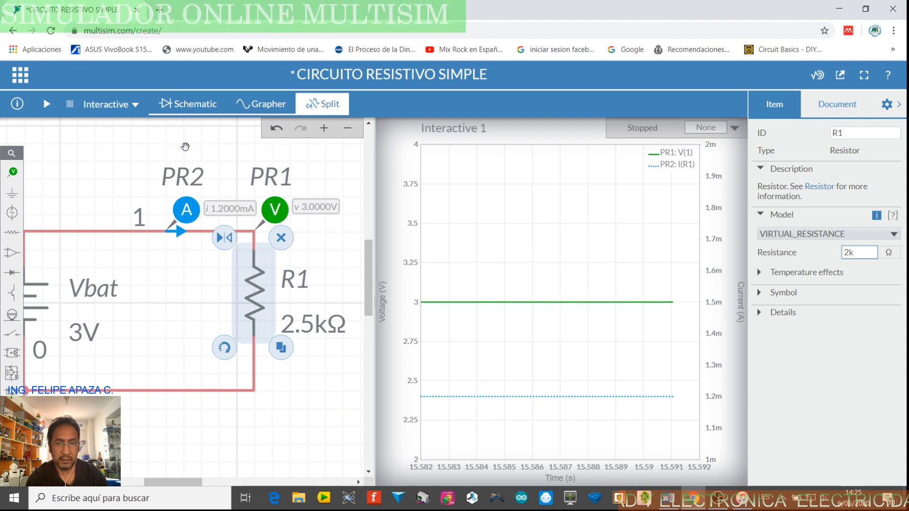
{"action": "left_click", "coordinate": [233, 147]}
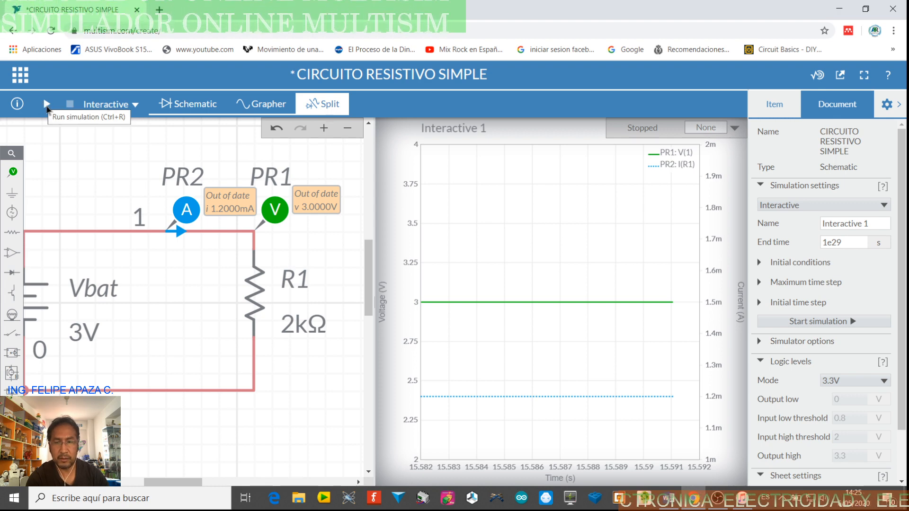
Run the simulation with the 2 kΩ resistor, close the configuration pane to view the traces, and stop it
{"action": "left_click", "coordinate": [47, 108]}
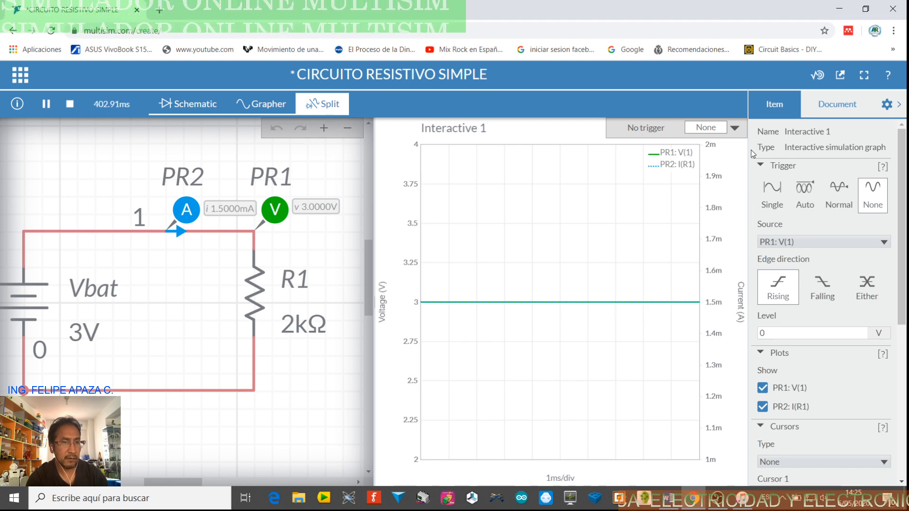
{"action": "left_click", "coordinate": [899, 108]}
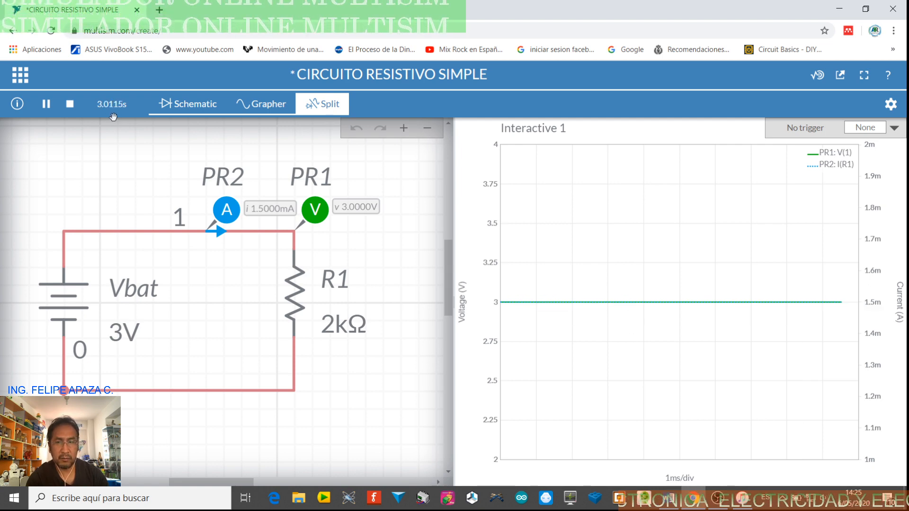
{"action": "left_click", "coordinate": [70, 105]}
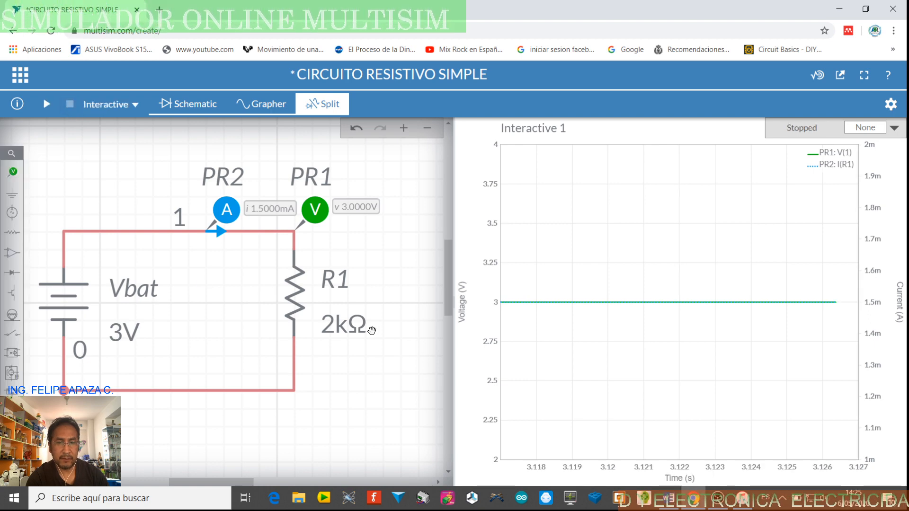
Change R1's resistance to 1 kΩ and close the configuration pane
{"action": "left_click", "coordinate": [348, 328]}
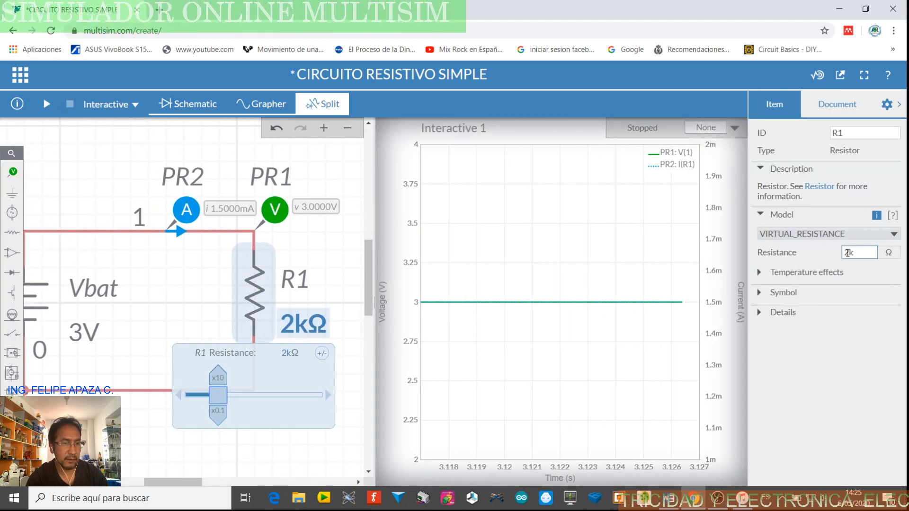
{"action": "key", "text": "BackSpace"}
{"action": "type", "text": "1"}
{"action": "left_click", "coordinate": [618, 346]}
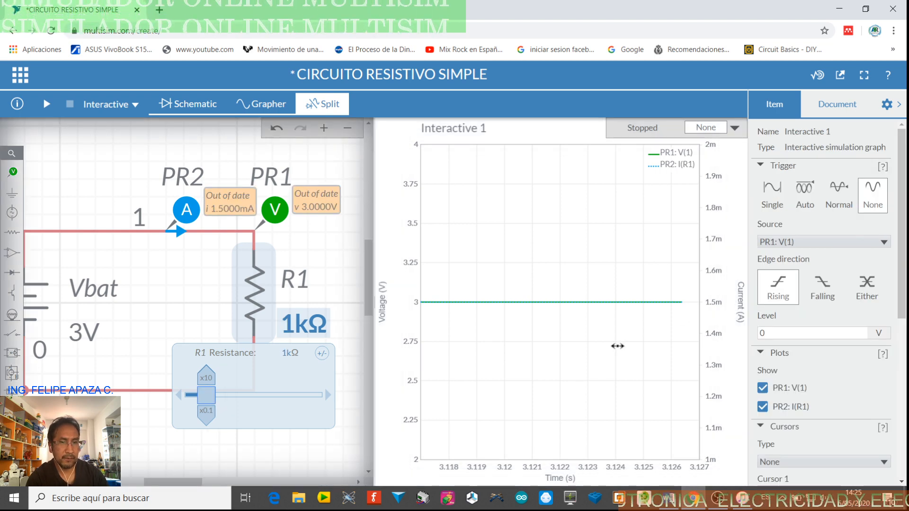
{"action": "left_click", "coordinate": [899, 107]}
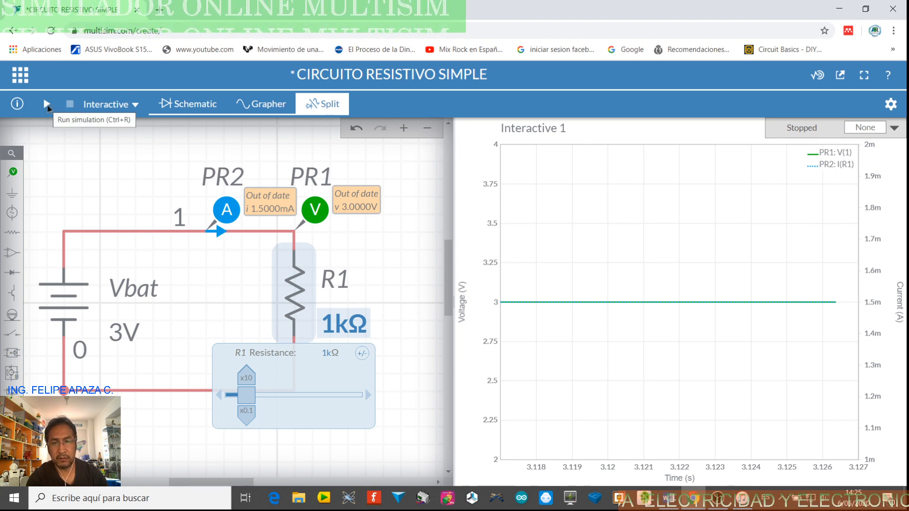
Run the simulation with the 1 kΩ resistor and shift the grapher's current axis to cover about 2.4 to 3.3 mA
{"action": "left_click", "coordinate": [47, 105]}
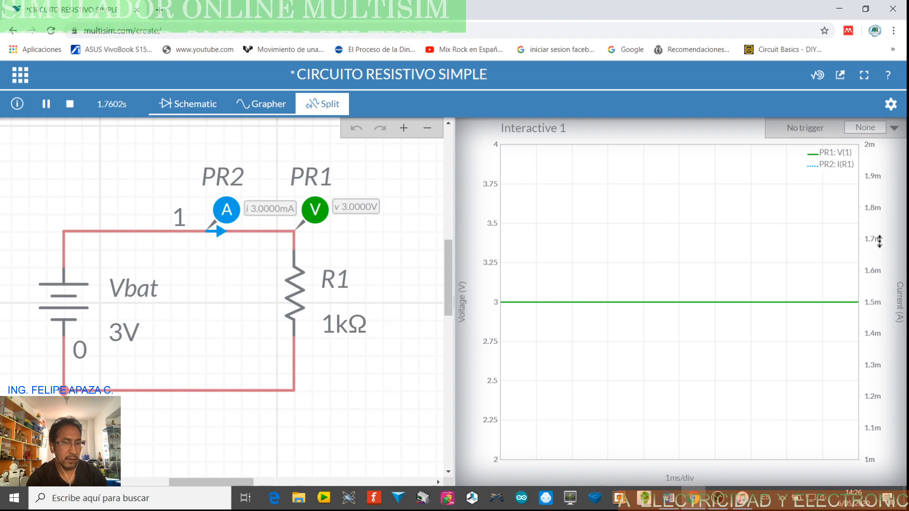
{"action": "left_click_drag", "start_coordinate": [882, 224], "coordinate": [890, 408]}
{"action": "left_click_drag", "start_coordinate": [882, 253], "coordinate": [882, 291]}
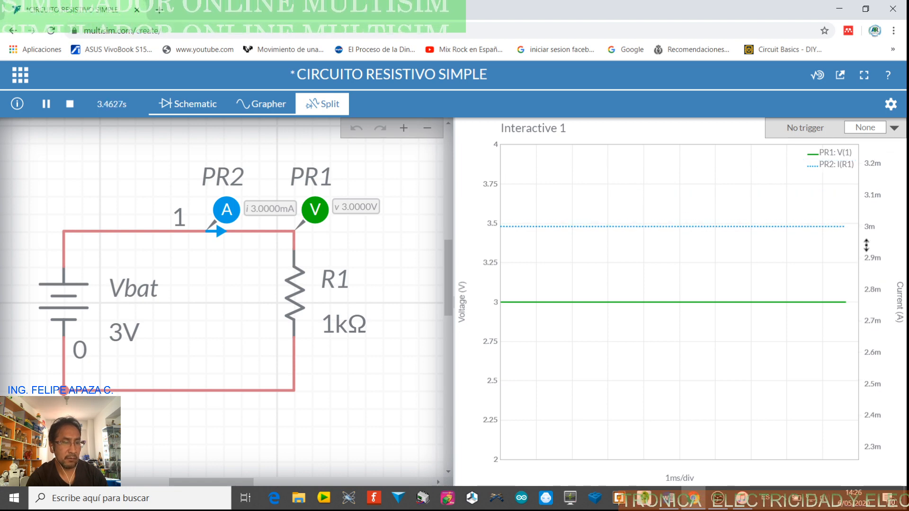
{"action": "mouse_move", "coordinate": [881, 198]}
{"action": "left_mouse_down"}
{"action": "mouse_move", "coordinate": [869, 249]}
{"action": "mouse_move", "coordinate": [871, 209]}
{"action": "mouse_move", "coordinate": [878, 298]}
{"action": "mouse_move", "coordinate": [869, 227]}
{"action": "mouse_move", "coordinate": [867, 287]}
{"action": "mouse_move", "coordinate": [879, 257]}
{"action": "left_mouse_up"}
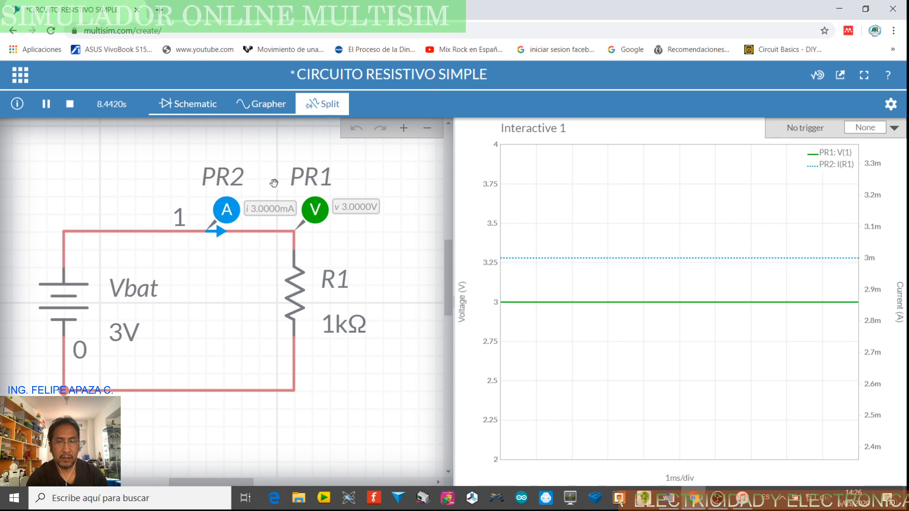
Stop the simulation in the schematic-only view and export the circuit as a schematic image
{"action": "left_click", "coordinate": [210, 108]}
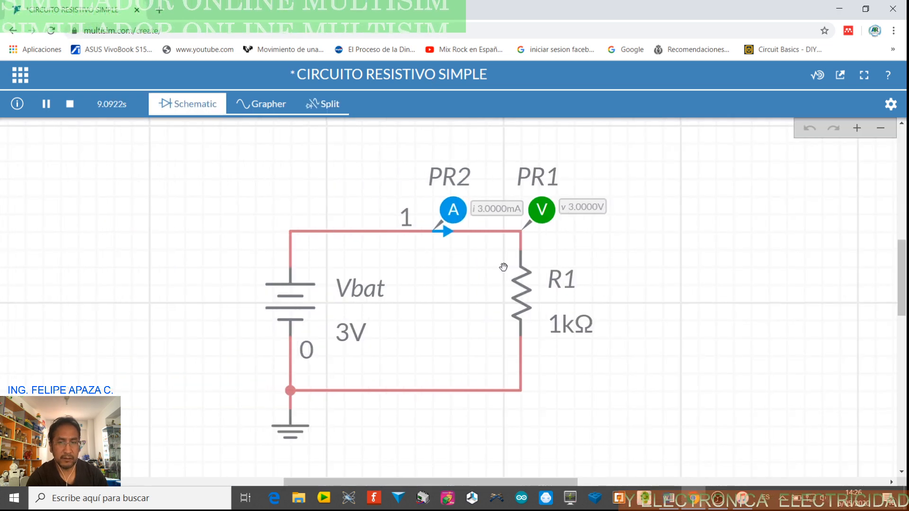
{"action": "left_click", "coordinate": [71, 106]}
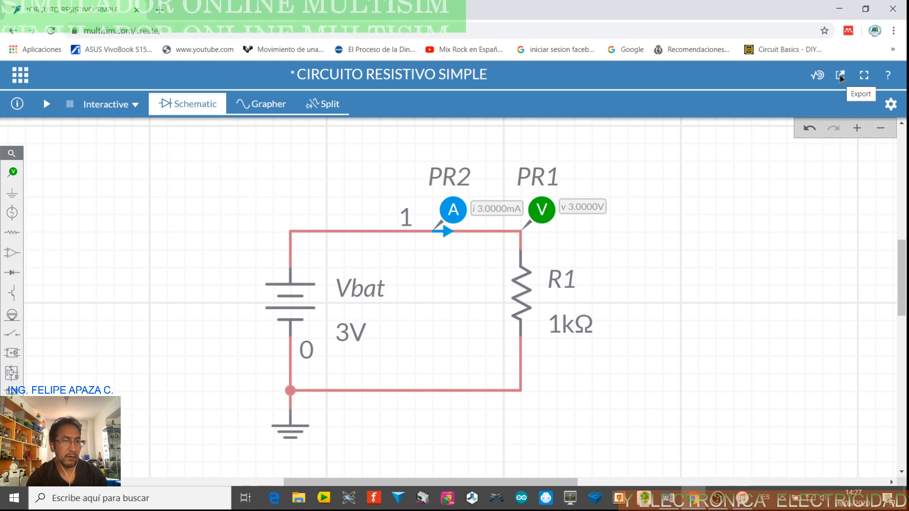
{"action": "left_click", "coordinate": [841, 76]}
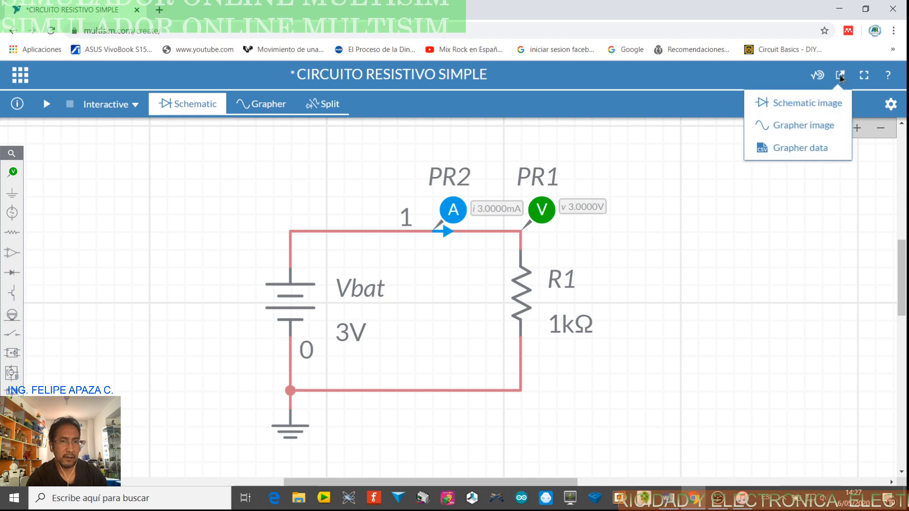
{"action": "left_click", "coordinate": [798, 105]}
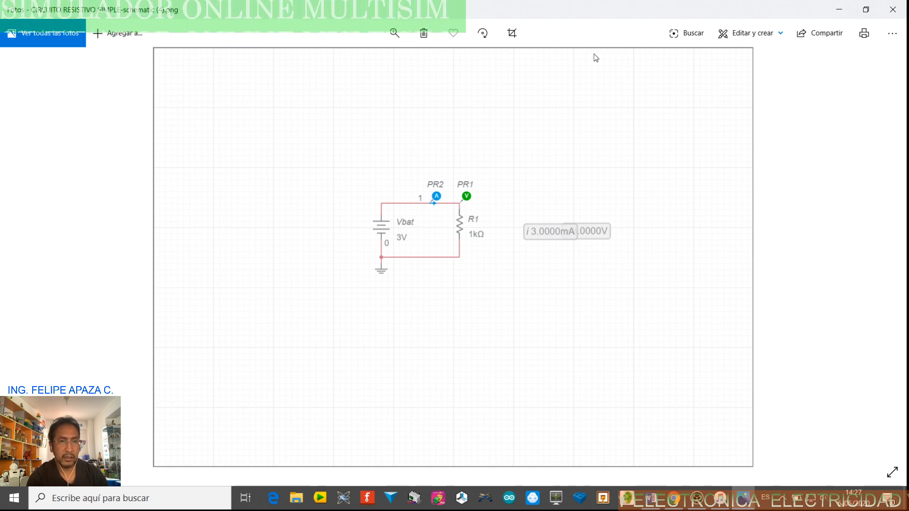
Crop the exported schematic image in Photos tightly around the circuit and its probe readings
{"action": "left_click", "coordinate": [512, 34]}
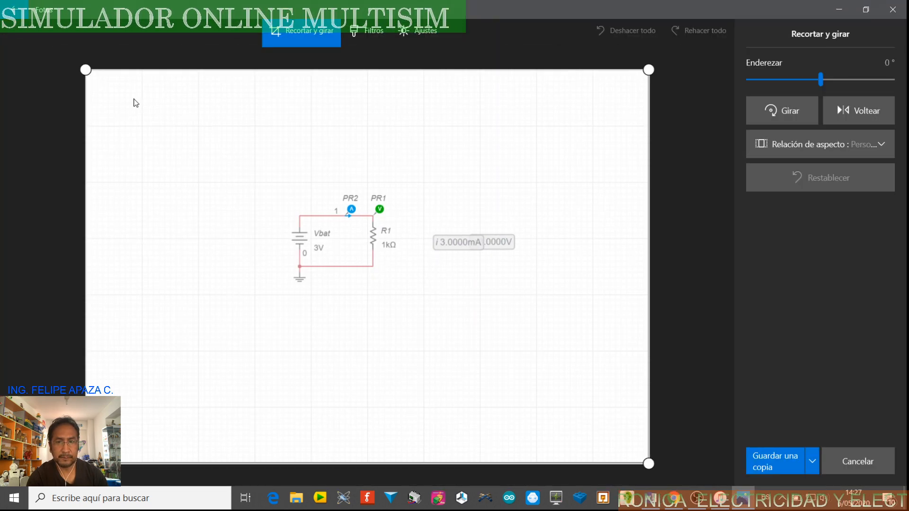
{"action": "left_click_drag", "start_coordinate": [94, 76], "coordinate": [263, 193]}
{"action": "left_click_drag", "start_coordinate": [634, 438], "coordinate": [506, 211]}
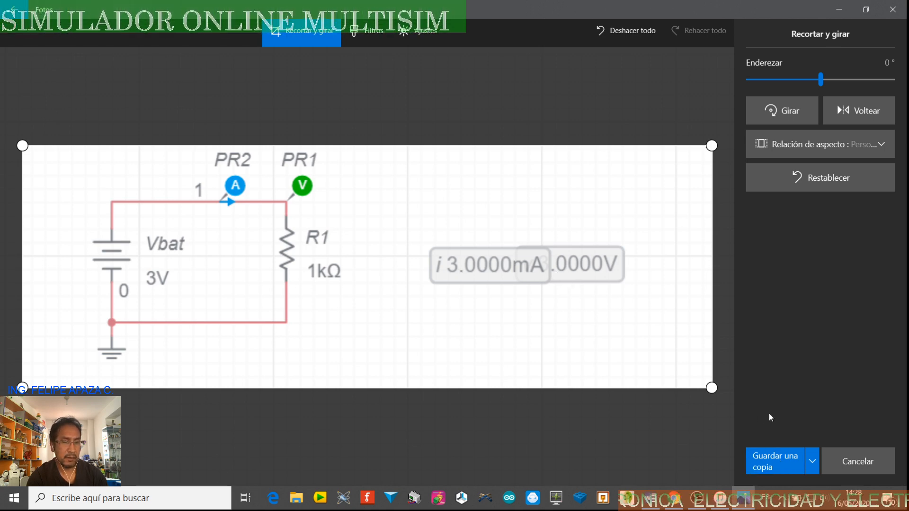
Save a copy of the cropped image to the Desktop as CIRCUITO RESISTIVO SIMPLE.png
{"action": "left_click", "coordinate": [773, 459]}
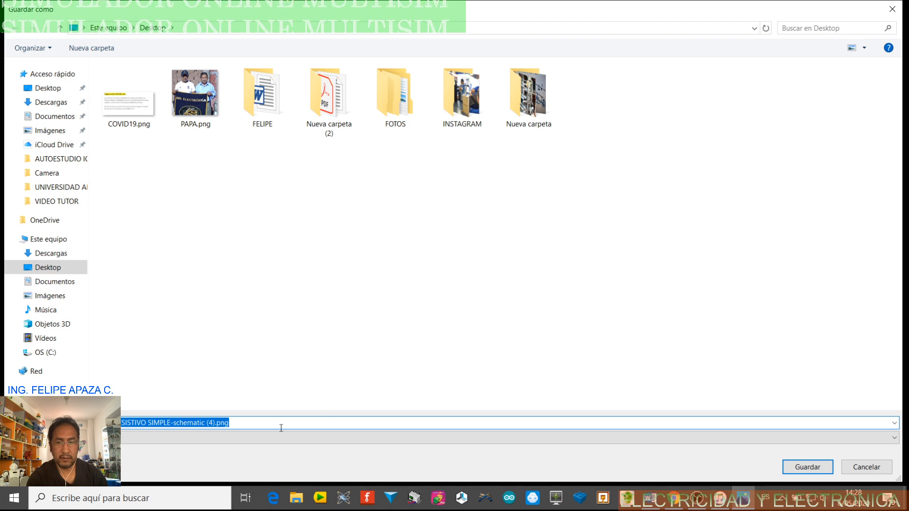
{"action": "left_click", "coordinate": [217, 423]}
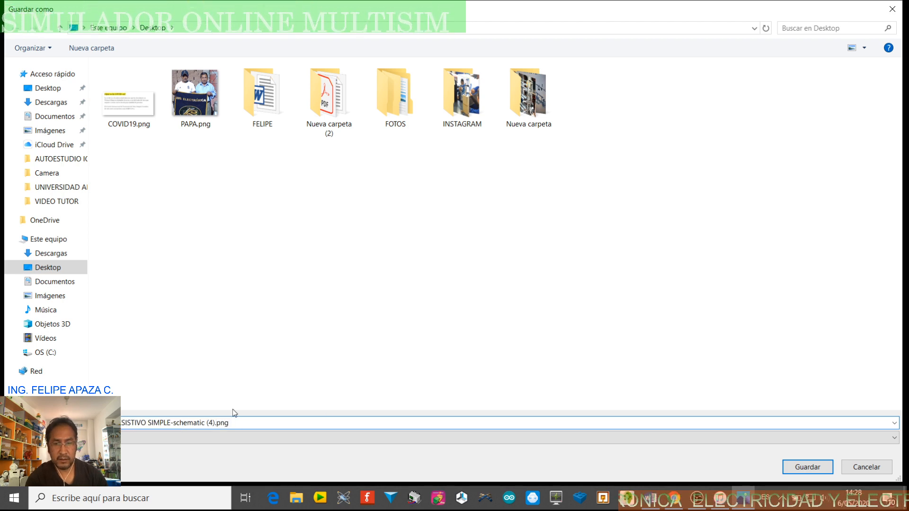
{"action": "key", "text": "BackSpace"}
{"action": "key", "text": "BackSpace"}
{"action": "key", "text": "BackSpace"}
{"action": "key", "text": "BackSpace"}
{"action": "key", "text": "BackSpace"}
{"action": "key", "text": "BackSpace"}
{"action": "key", "text": "BackSpace"}
{"action": "key", "text": "BackSpace"}
{"action": "key", "text": "BackSpace"}
{"action": "key", "text": "BackSpace"}
{"action": "key", "text": "BackSpace"}
{"action": "key", "text": "BackSpace"}
{"action": "key", "text": "BackSpace"}
{"action": "key", "text": "BackSpace"}
{"action": "key", "text": "BackSpace"}
{"action": "key", "text": "BackSpace"}
{"action": "key", "text": "BackSpace"}
{"action": "key", "text": "BackSpace"}
{"action": "key", "text": "BackSpace"}
{"action": "key", "text": "BackSpace"}
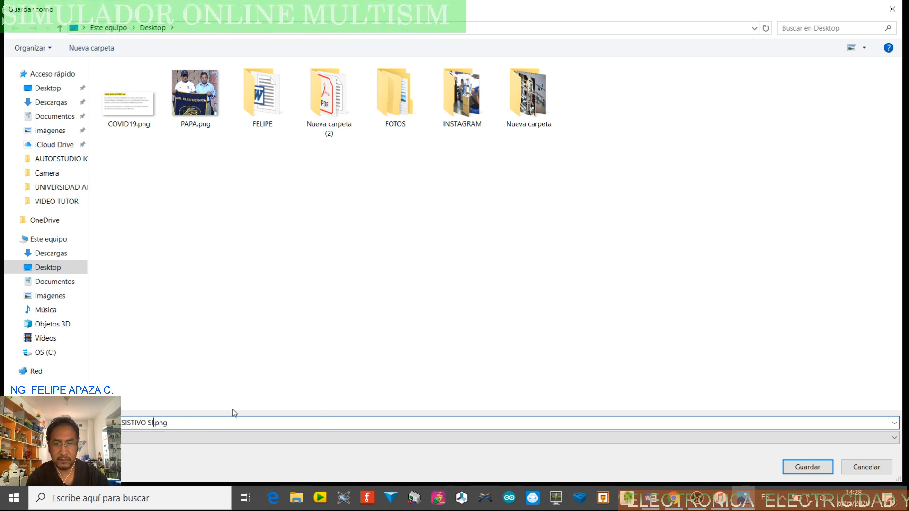
{"action": "key", "text": "BackSpace"}
{"action": "key", "text": "BackSpace"}
{"action": "key", "text": "BackSpace"}
{"action": "key", "text": "BackSpace"}
{"action": "key", "text": "BackSpace"}
{"action": "key", "text": "BackSpace"}
{"action": "key", "text": "BackSpace"}
{"action": "key", "text": "BackSpace"}
{"action": "key", "text": "BackSpace"}
{"action": "key", "text": "BackSpace"}
{"action": "key", "text": "BackSpace"}
{"action": "key", "text": "BackSpace"}
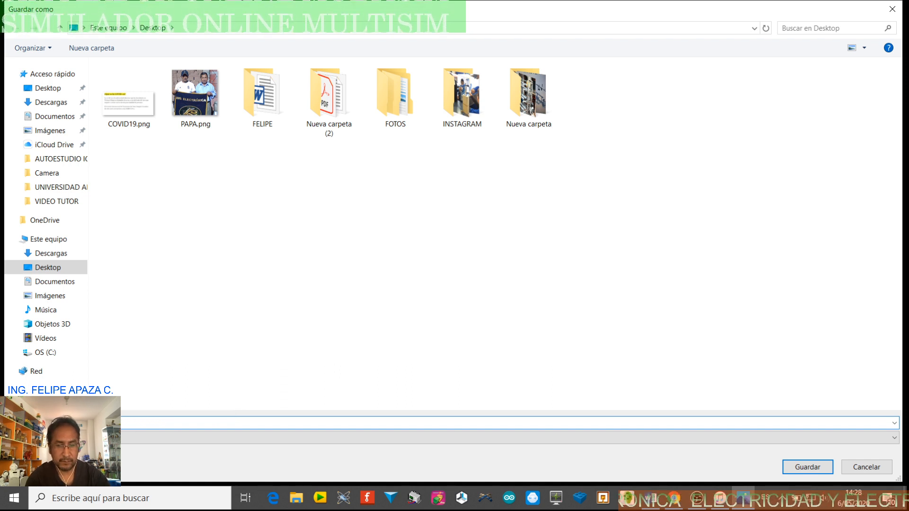
{"action": "type", "text": "ng"}
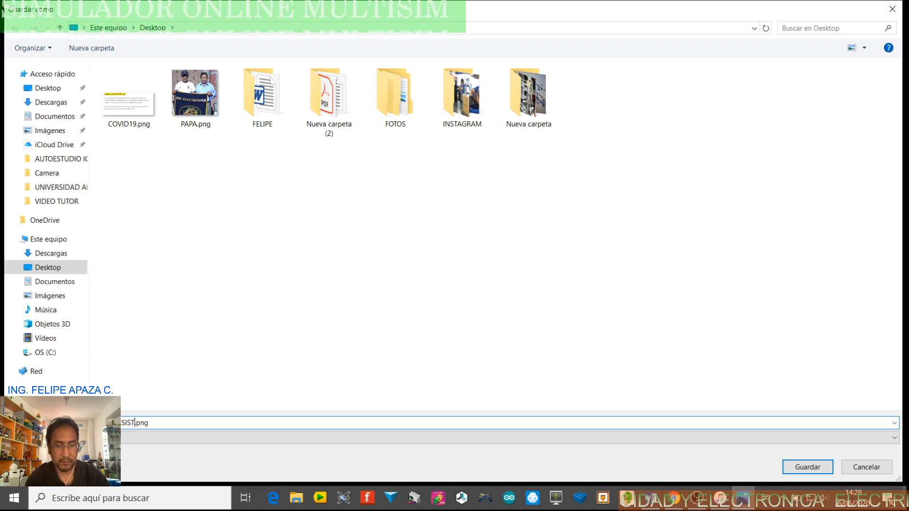
{"action": "type", "text": "RESISTIVO SIMPLE"}
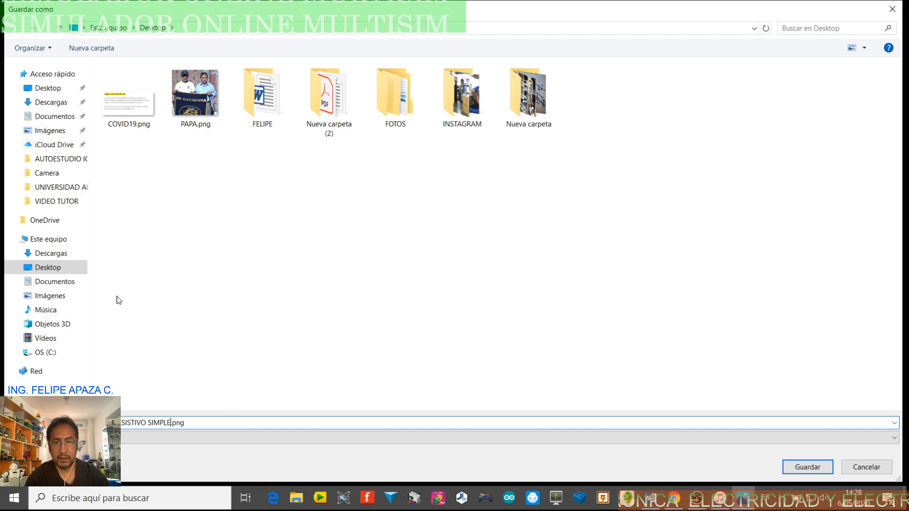
{"action": "left_click", "coordinate": [65, 271]}
{"action": "left_click", "coordinate": [807, 467]}
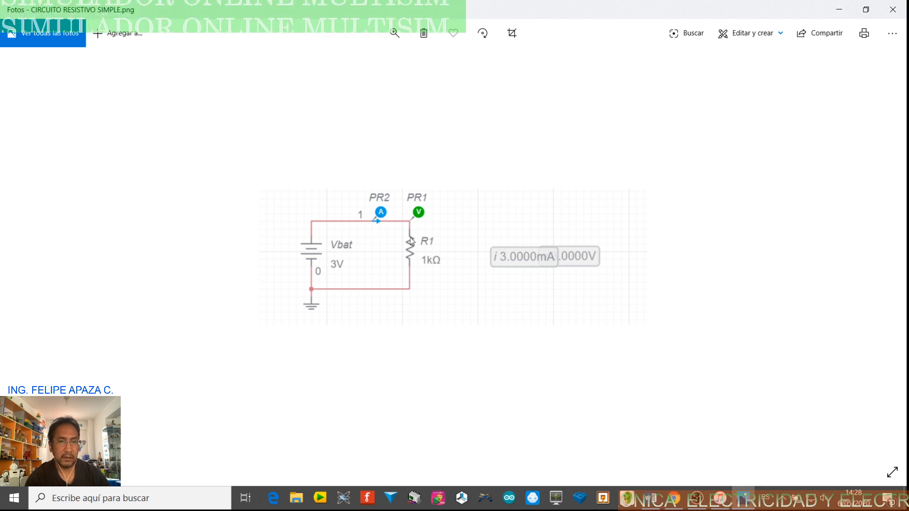
Copy the cropped circuit image and paste it under the CIRCUITO SIMPLE RESISTIVO heading in the Word document
{"action": "right_click", "coordinate": [461, 240]}
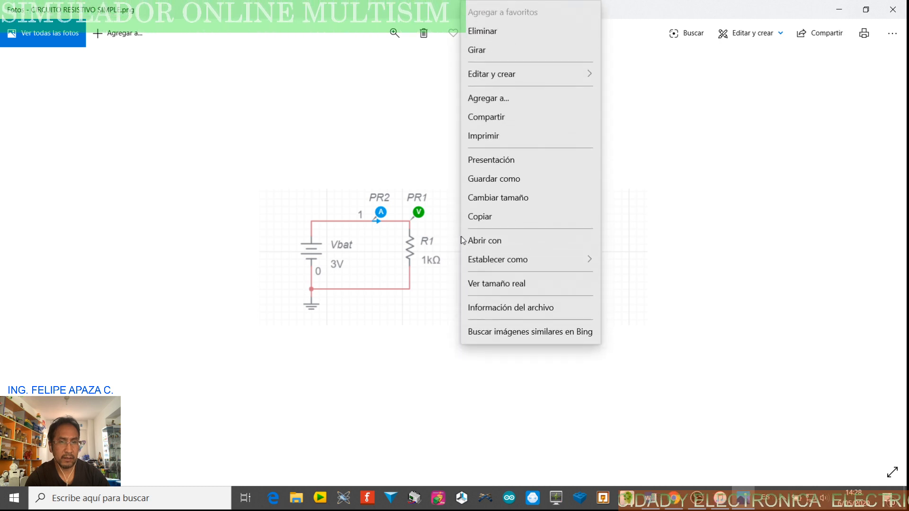
{"action": "left_click", "coordinate": [480, 217]}
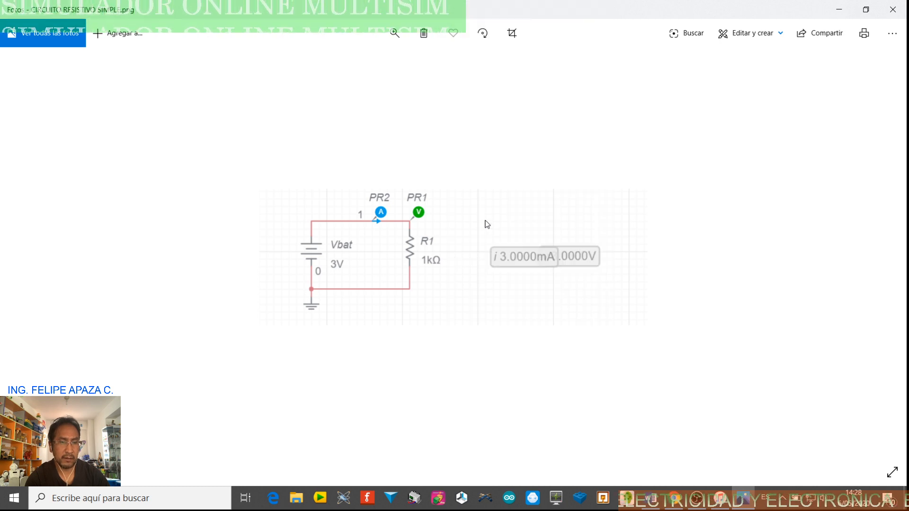
{"action": "left_click", "coordinate": [653, 500]}
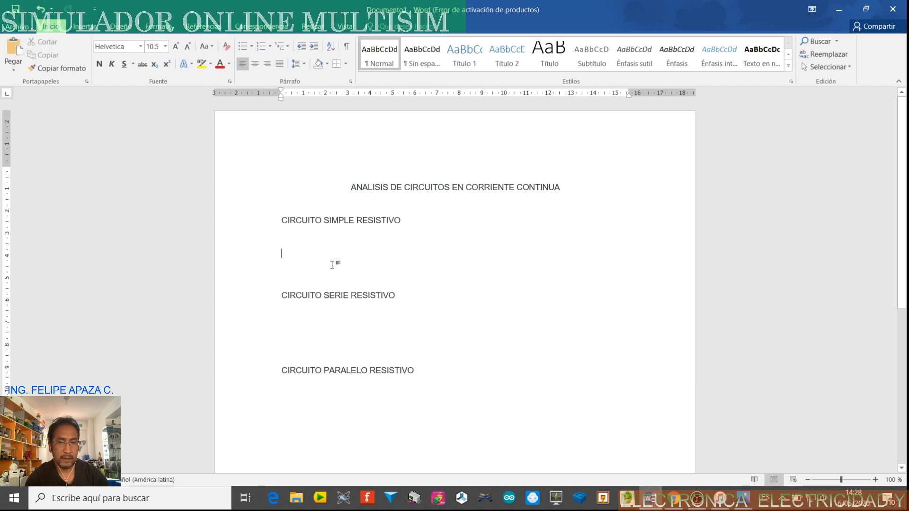
{"action": "left_click", "coordinate": [292, 252]}
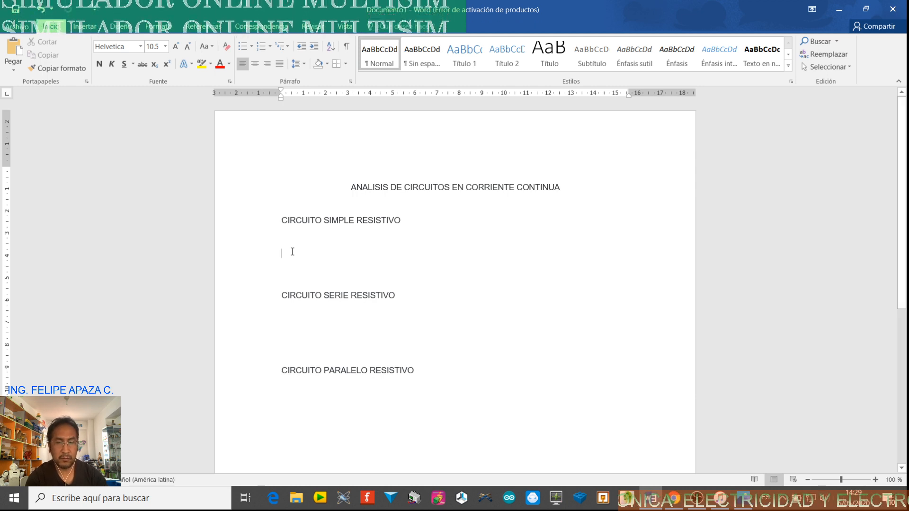
{"action": "key", "text": "ctrl+v"}
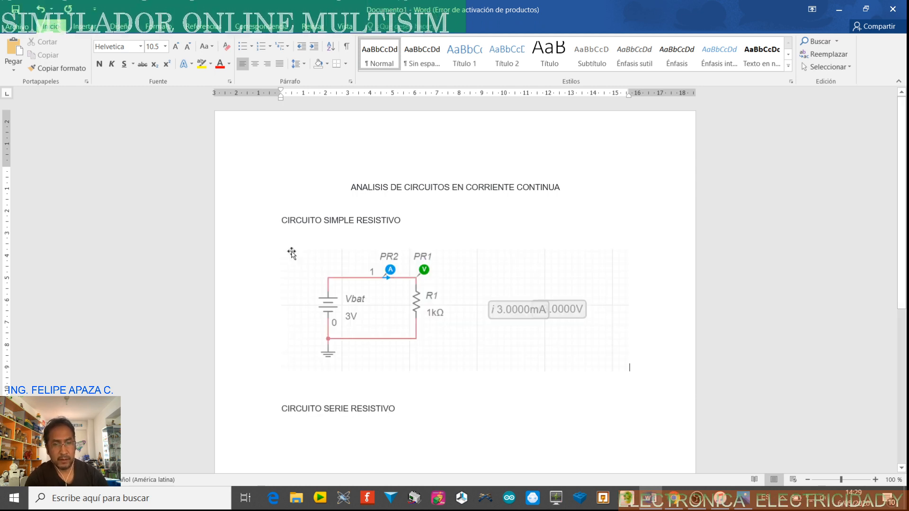
Delete the pasted circuit image from below the CIRCUITO SIMPLE RESISTIVO heading
{"action": "left_click", "coordinate": [335, 274]}
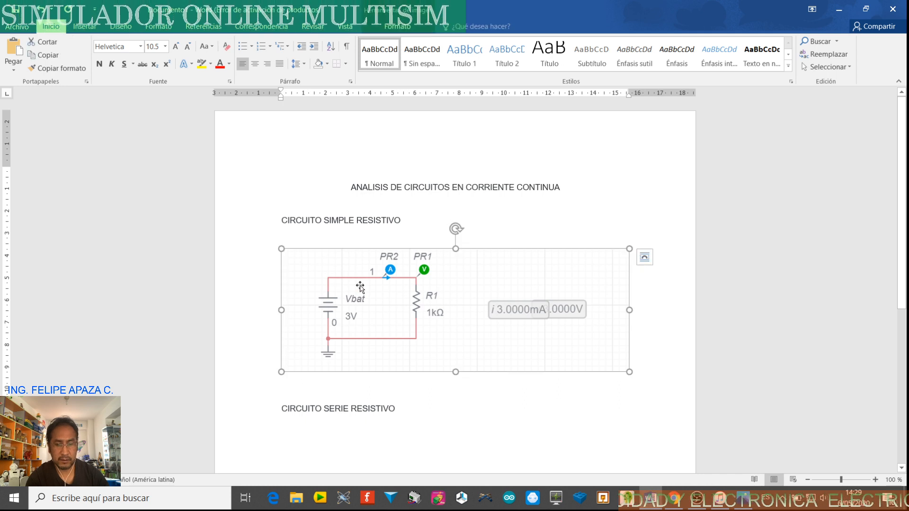
{"action": "key", "text": "Delete"}
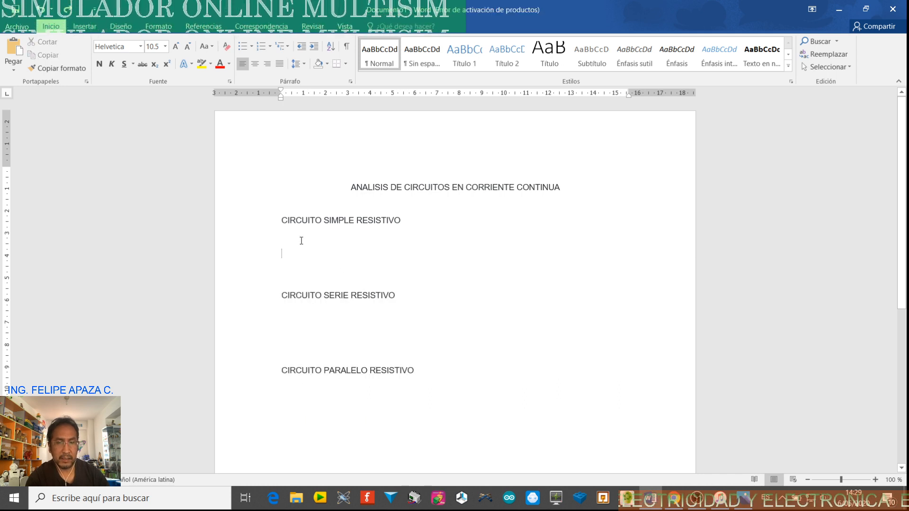